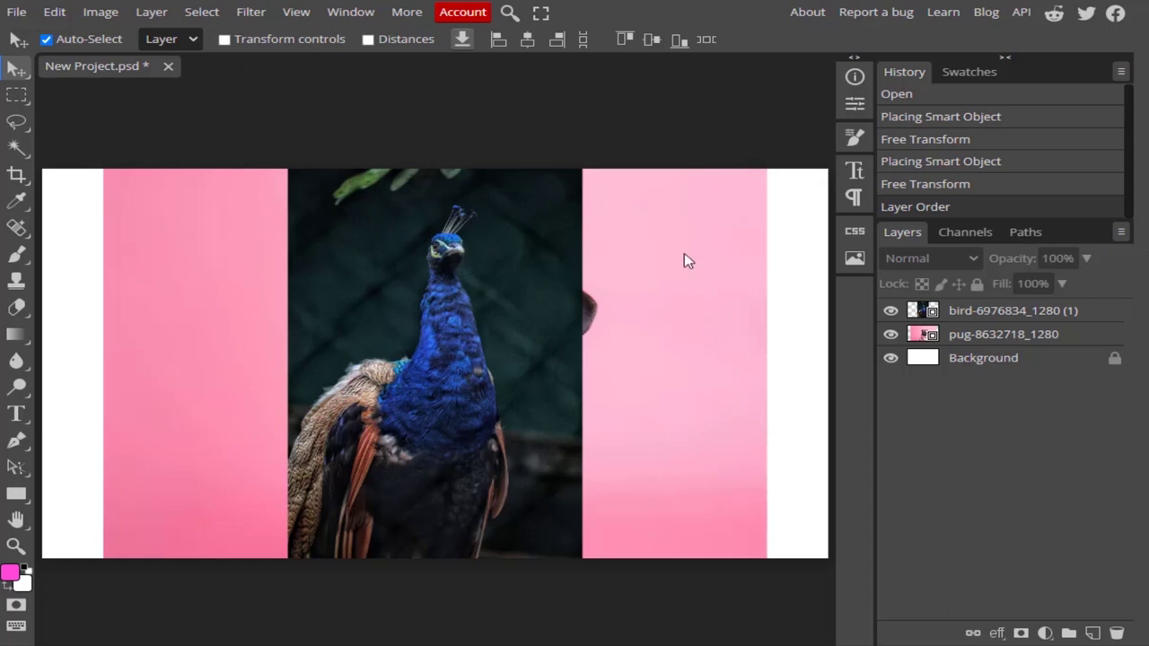
Step: Move the peacock to the left edge and the pug right, then slide the peacock over the pug's centre
{"action": "left_click_drag", "start_coordinate": [480, 276], "coordinate": [236, 265]}
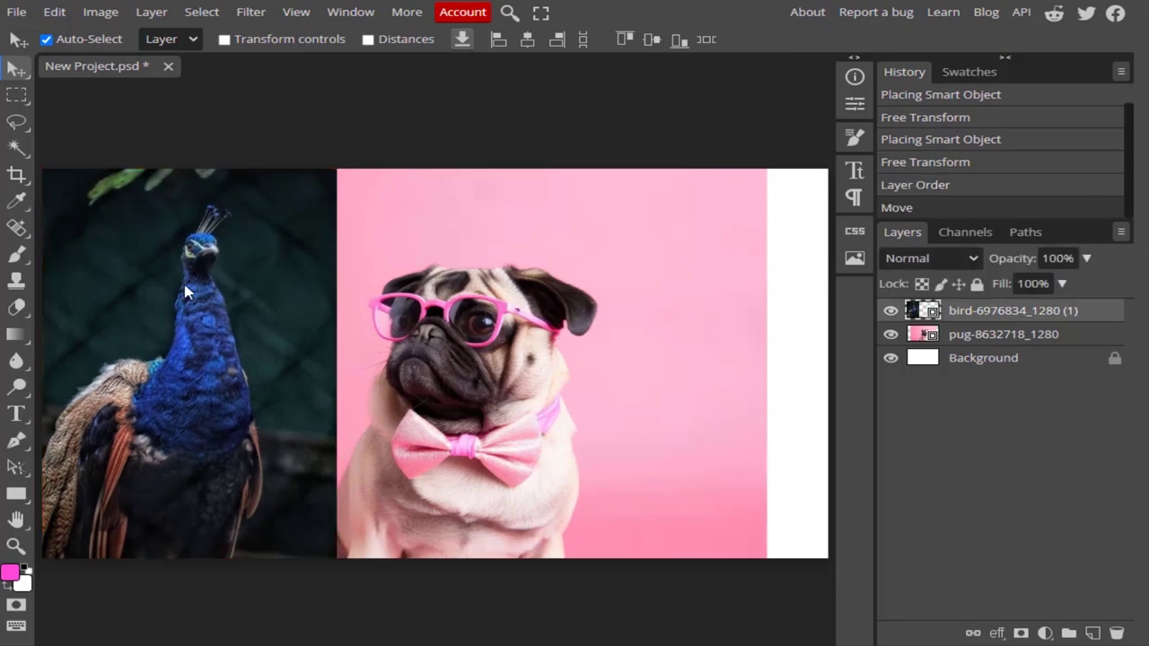
{"action": "left_click_drag", "start_coordinate": [616, 303], "coordinate": [688, 300]}
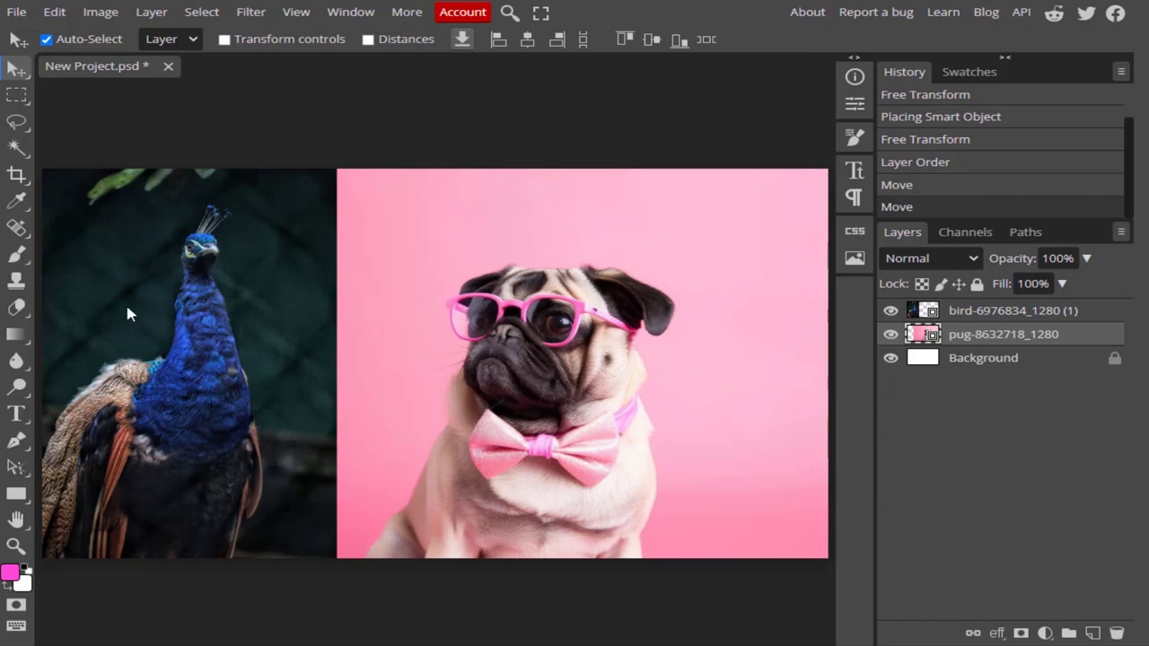
{"action": "left_click_drag", "start_coordinate": [224, 295], "coordinate": [234, 299]}
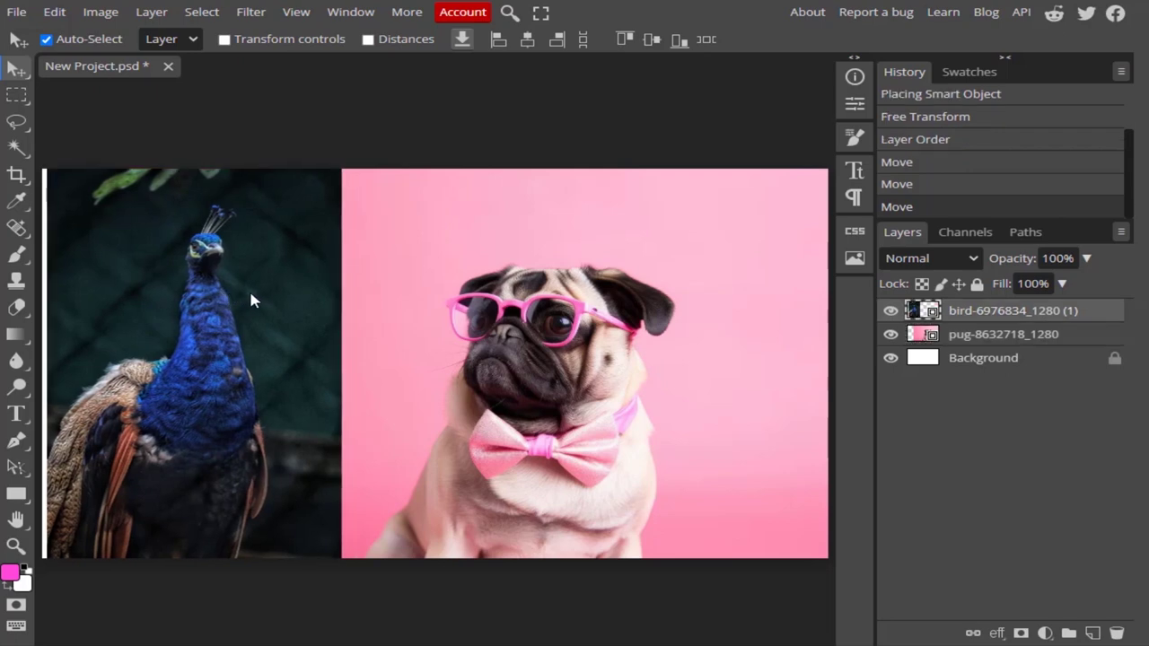
{"action": "left_click_drag", "start_coordinate": [250, 296], "coordinate": [463, 293]}
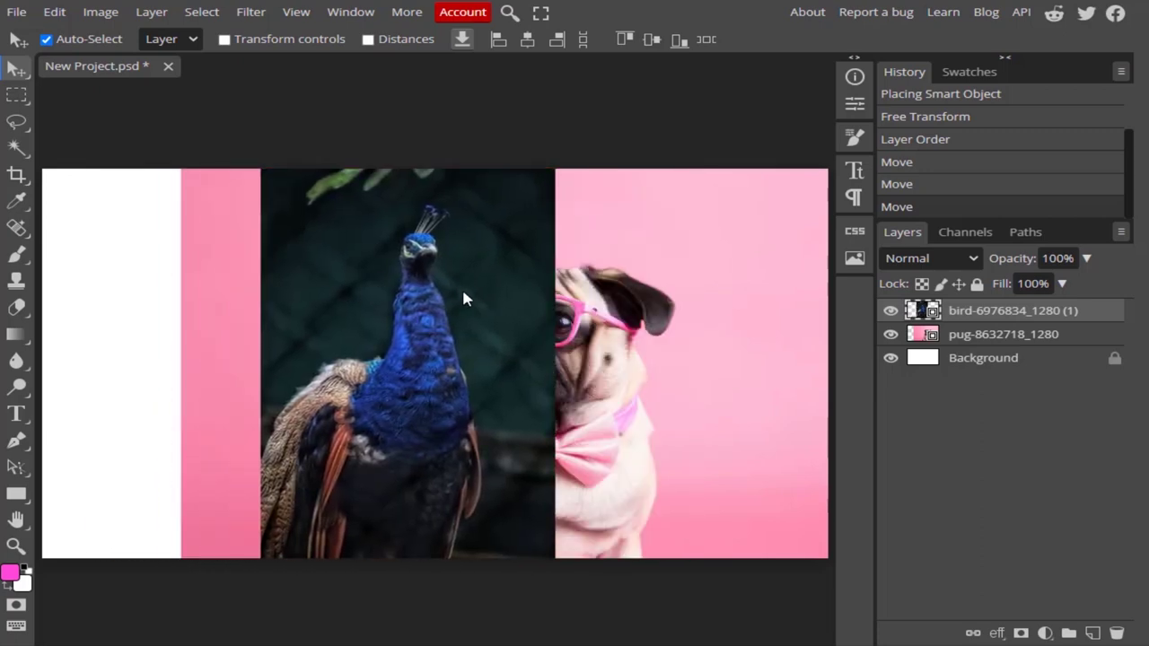
Step: Nudge the peacock left with arrow and Shift+arrow keys until it sits beside the pug
{"action": "key", "text": "Left"}
{"action": "key", "text": "Left"}
{"action": "key", "text": "Left"}
{"action": "key", "text": "Left"}
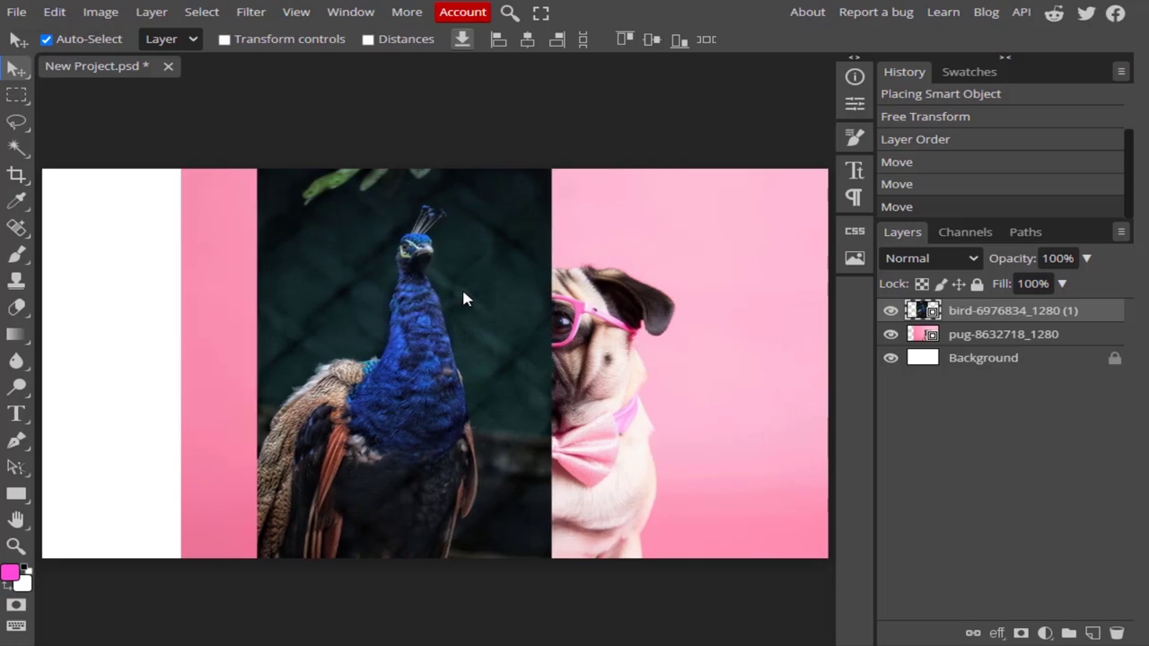
{"action": "key", "text": "Left"}
{"action": "key", "text": "Left"}
{"action": "key", "text": "Left"}
{"action": "key", "text": "Left"}
{"action": "key", "text": "Left"}
{"action": "key", "text": "Left"}
{"action": "key", "text": "Left"}
{"action": "key", "text": "Left"}
{"action": "key", "text": "Left"}
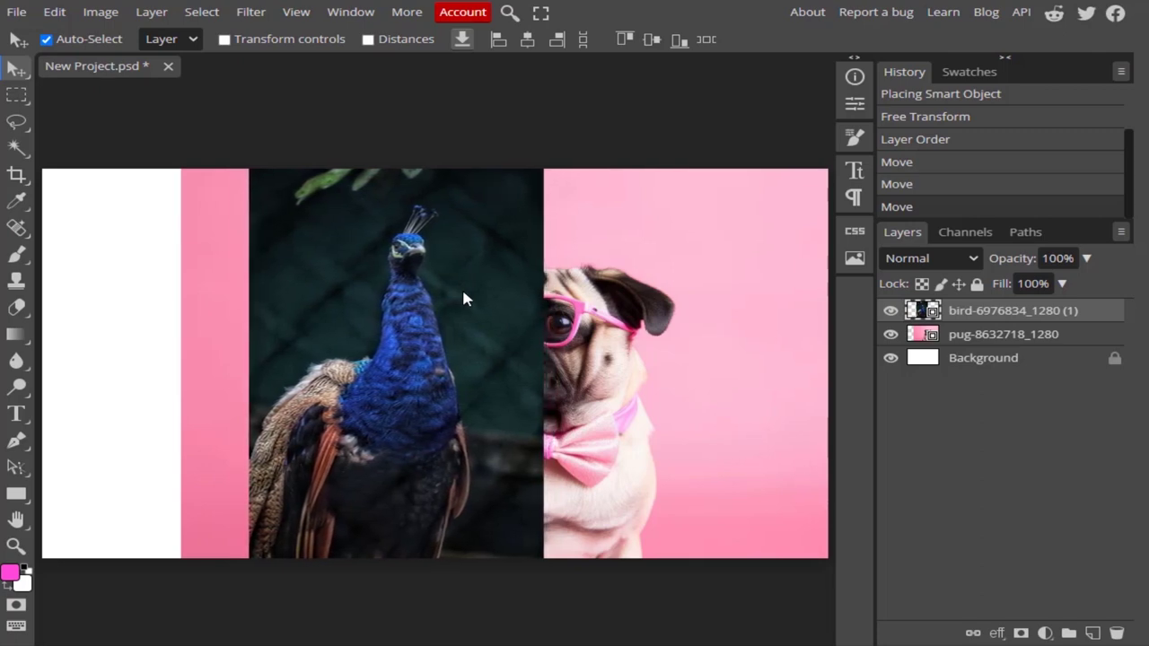
{"action": "key", "text": "Left"}
{"action": "key", "text": "Left"}
{"action": "key", "text": "Left"}
{"action": "key", "text": "Left"}
{"action": "key", "text": "Left"}
{"action": "key", "text": "Left"}
{"action": "key", "text": "Left"}
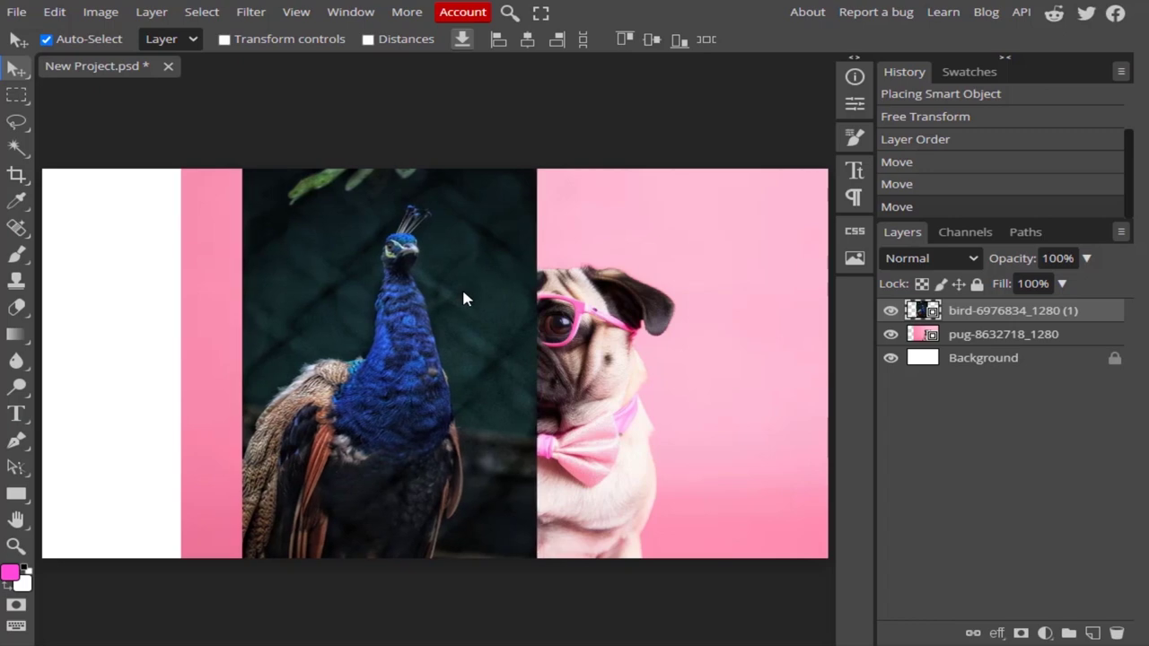
{"action": "key", "text": "Left"}
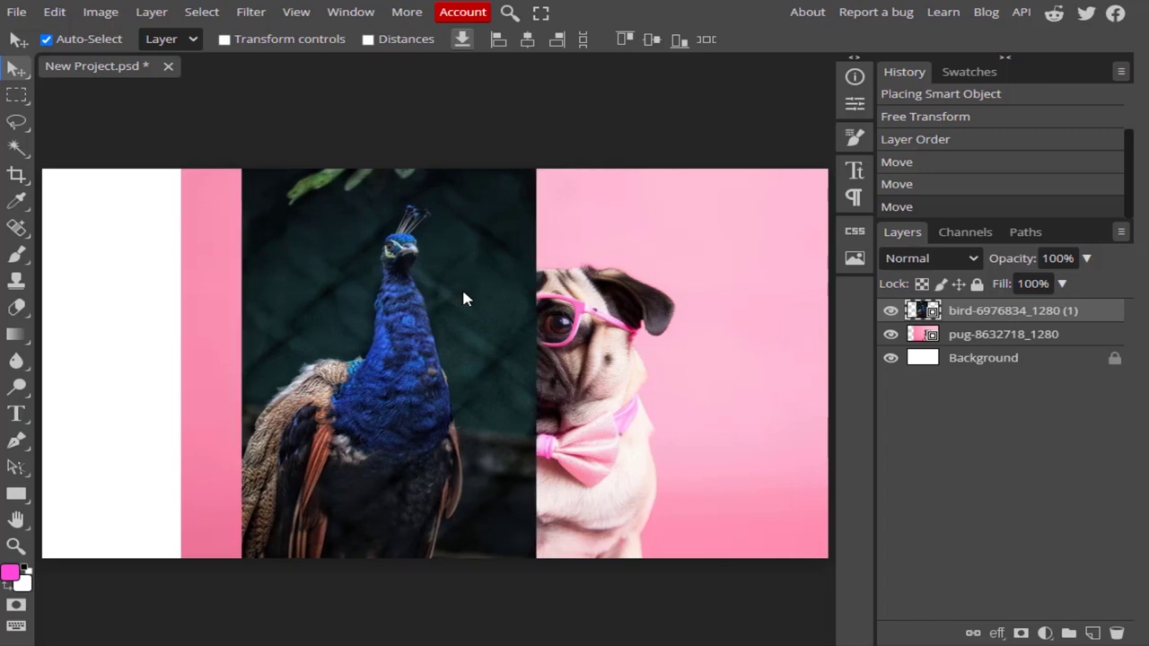
{"action": "key", "text": "Left"}
{"action": "key", "text": "Left"}
{"action": "key", "text": "Left"}
{"action": "key", "text": "Left"}
{"action": "key", "text": "Left"}
{"action": "key", "text": "Left"}
{"action": "key", "text": "Left"}
{"action": "key", "text": "Left"}
{"action": "key", "text": "Left"}
{"action": "key", "text": "Left"}
{"action": "key", "text": "Left"}
{"action": "key", "text": "Left"}
{"action": "key", "text": "Left"}
{"action": "key", "text": "Left"}
{"action": "key", "text": "Left"}
{"action": "key", "text": "Left"}
{"action": "key", "text": "Left"}
{"action": "key", "text": "Left"}
{"action": "key", "text": "Left"}
{"action": "key", "text": "Left"}
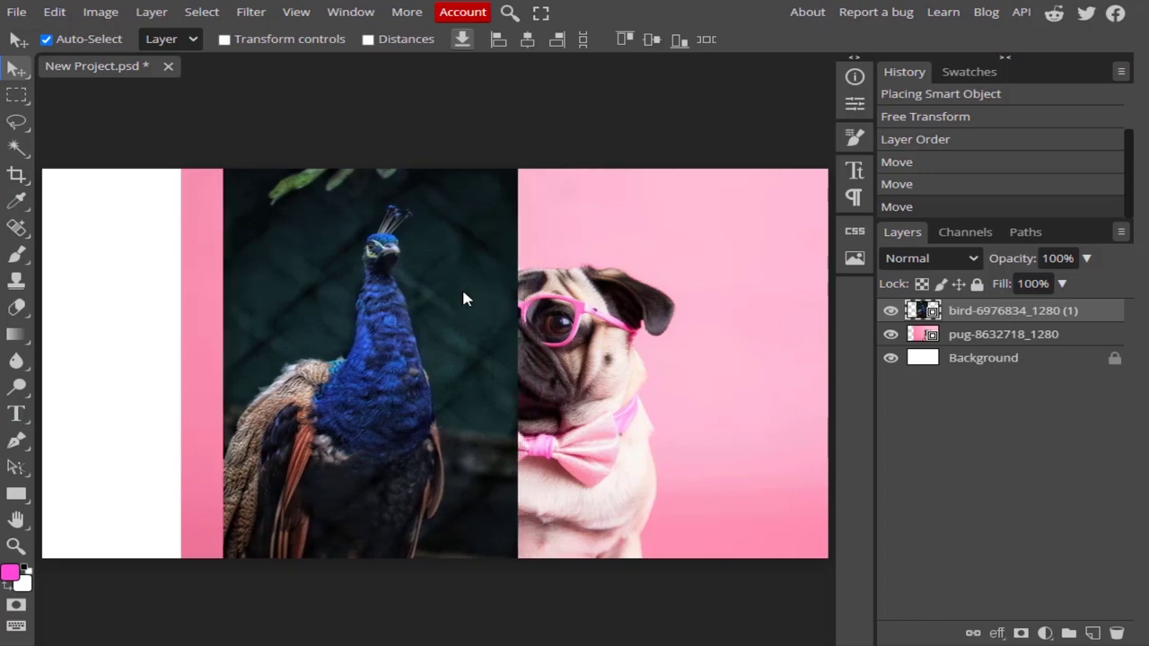
{"action": "key", "text": "Left"}
{"action": "key", "text": "Left"}
{"action": "key", "text": "Left"}
{"action": "key", "text": "Left"}
{"action": "key", "text": "Left"}
{"action": "key", "text": "Left"}
{"action": "key", "text": "Left"}
{"action": "key", "text": "Left"}
{"action": "key", "text": "Left"}
{"action": "key", "text": "Left"}
{"action": "key", "text": "Left"}
{"action": "key", "text": "Left"}
{"action": "key", "text": "Left"}
{"action": "key", "text": "Left"}
{"action": "key", "text": "Left"}
{"action": "key", "text": "Left"}
{"action": "key", "text": "Left"}
{"action": "key", "text": "Left"}
{"action": "key", "text": "Left"}
{"action": "key", "text": "Left"}
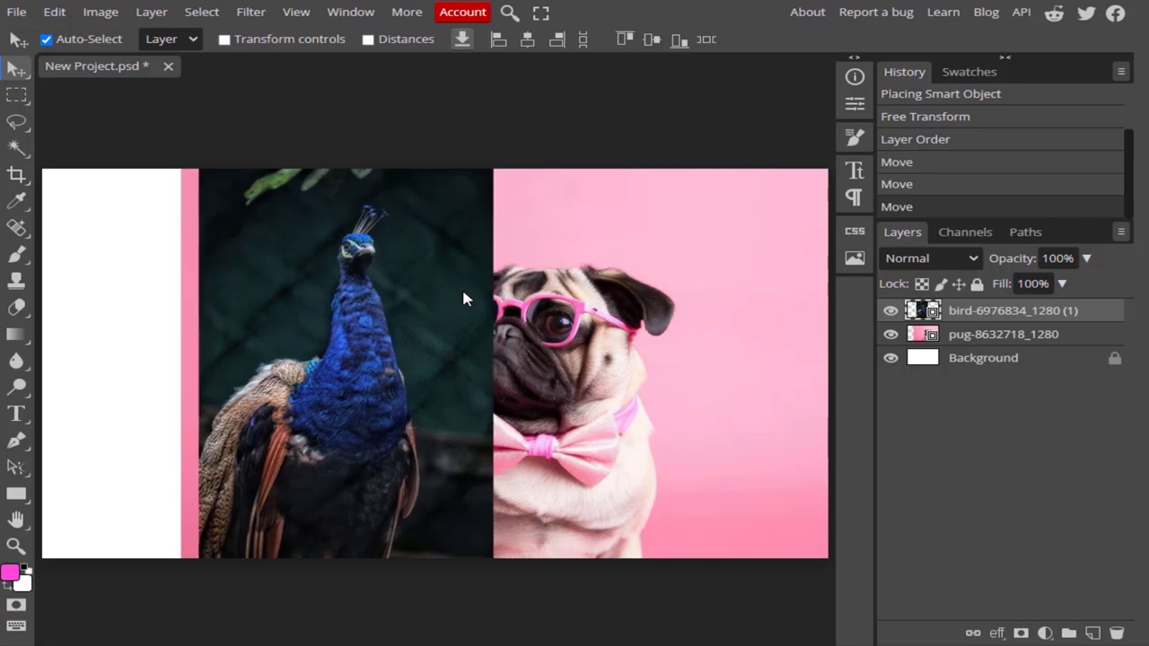
{"action": "key", "text": "Left"}
{"action": "key", "text": "Left"}
{"action": "key", "text": "Left"}
{"action": "key", "text": "Left"}
{"action": "key", "text": "Left"}
{"action": "key", "text": "Left"}
{"action": "key", "text": "Left"}
{"action": "key", "text": "Left"}
{"action": "key", "text": "Left"}
{"action": "key", "text": "Left"}
{"action": "key", "text": "Left"}
{"action": "key", "text": "Left"}
{"action": "key", "text": "Left"}
{"action": "key", "text": "Left"}
{"action": "key", "text": "Left"}
{"action": "key", "text": "Left"}
{"action": "key", "text": "Left"}
{"action": "key", "text": "Left"}
{"action": "key", "text": "Left"}
{"action": "key", "text": "Left"}
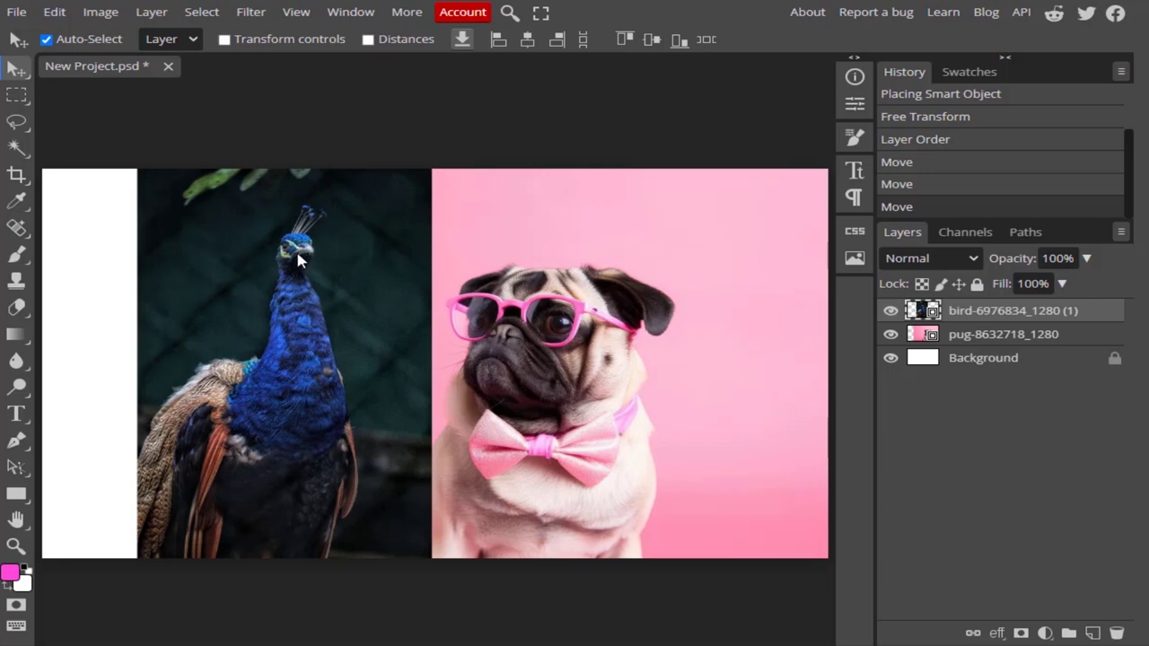
{"action": "left_click_drag", "start_coordinate": [299, 259], "coordinate": [383, 287]}
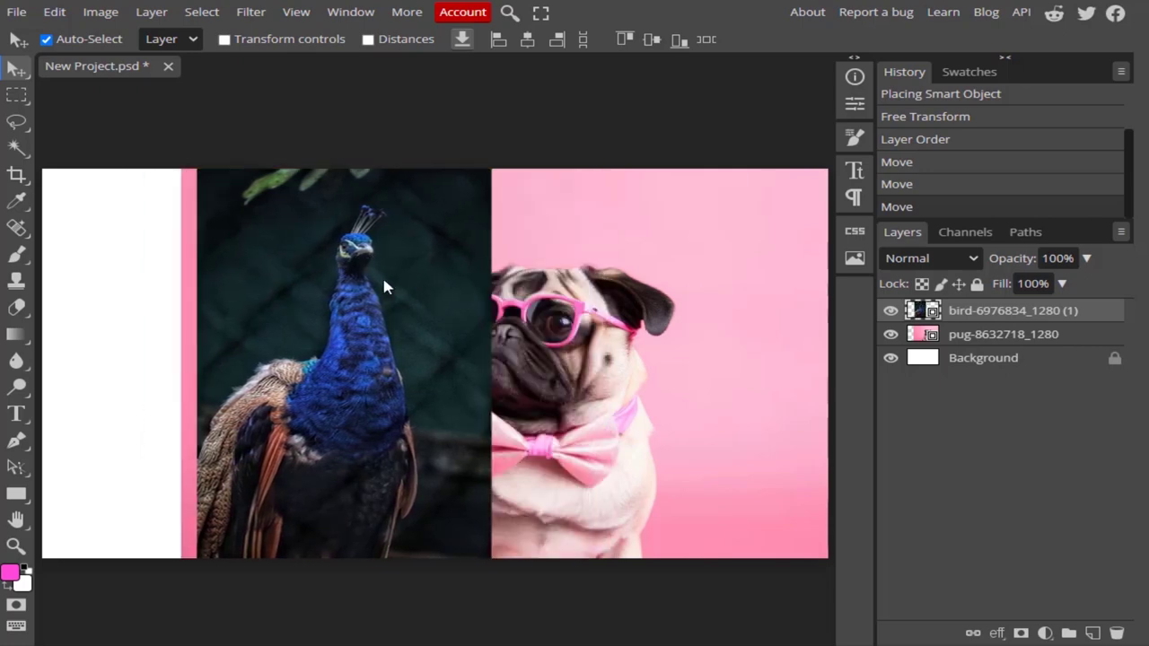
{"action": "key", "text": "shift+Left"}
{"action": "key", "text": "shift+Left"}
{"action": "key", "text": "shift+Left"}
{"action": "key", "text": "shift+Left"}
{"action": "key", "text": "shift+Left"}
{"action": "key", "text": "shift+Left"}
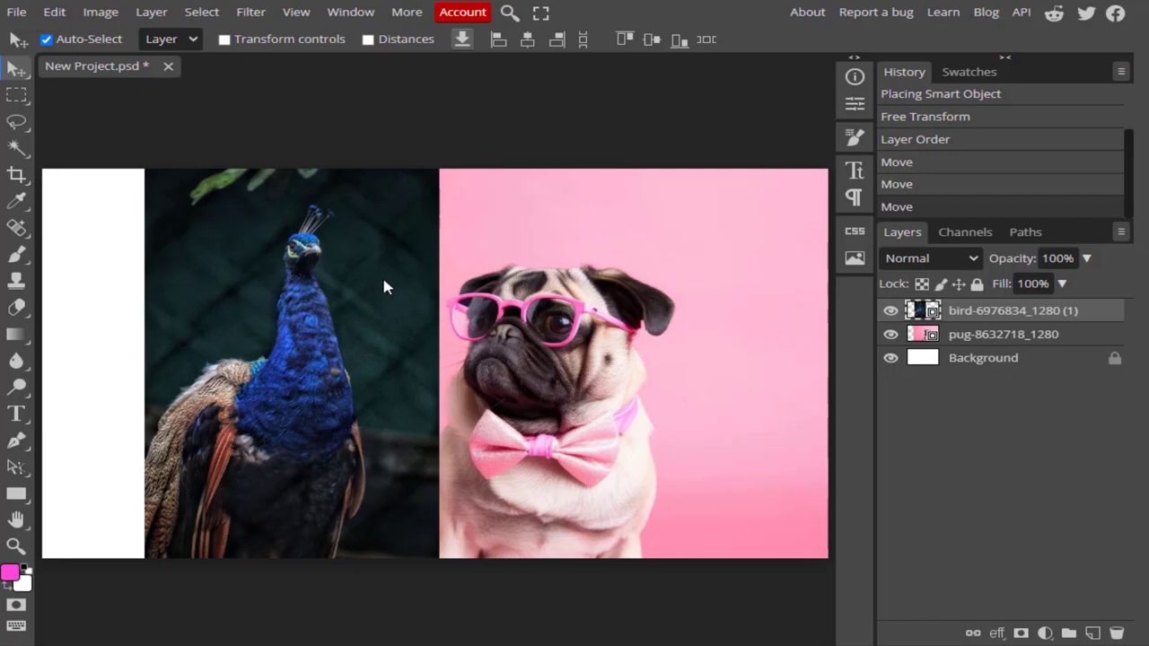
{"action": "key", "text": "shift+Left"}
{"action": "key", "text": "shift+Left"}
{"action": "key", "text": "shift+Left"}
{"action": "key", "text": "shift+Left"}
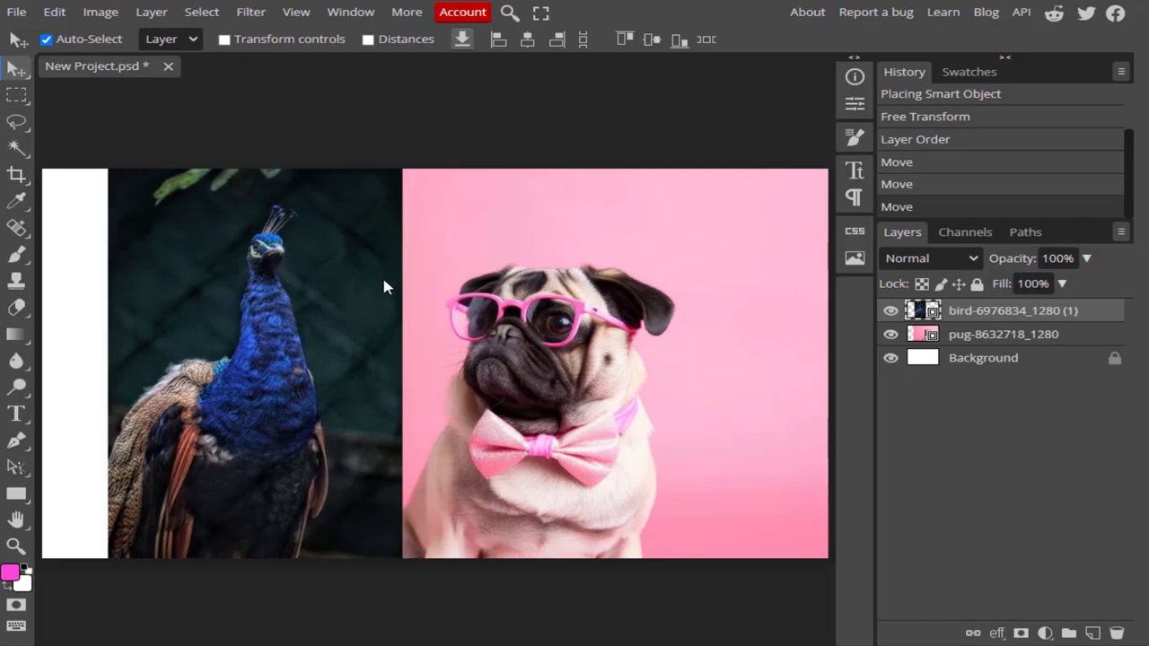
{"action": "key", "text": "Left"}
{"action": "key", "text": "Left"}
{"action": "key", "text": "Left"}
{"action": "key", "text": "Left"}
{"action": "key", "text": "Left"}
{"action": "key", "text": "Left"}
{"action": "key", "text": "Left"}
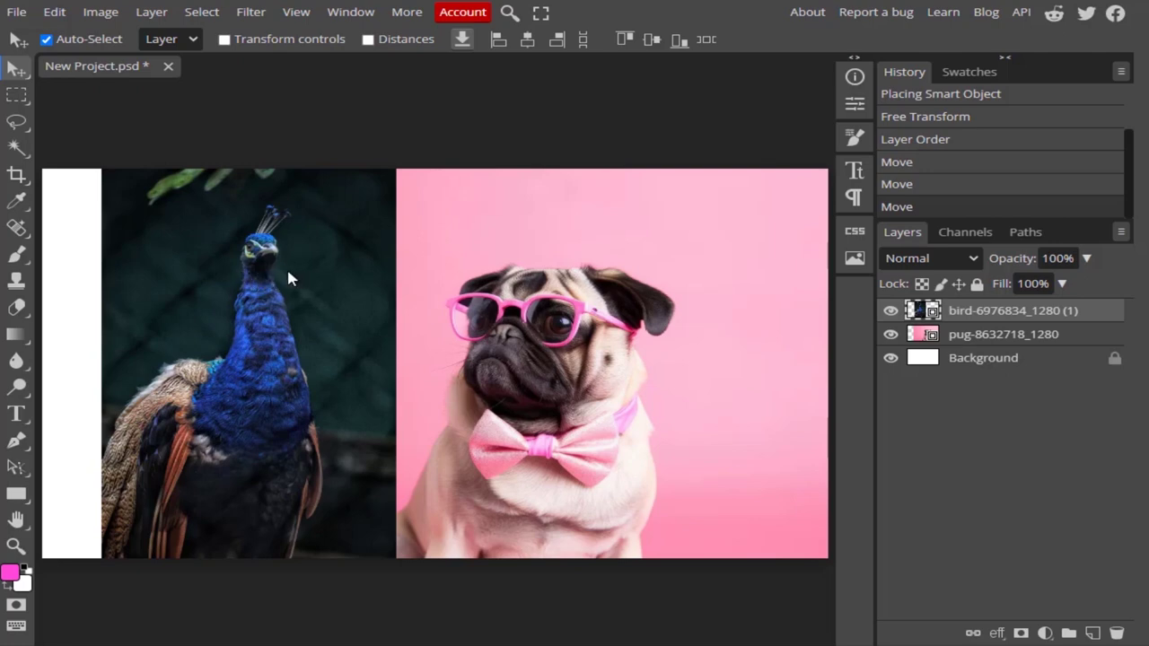
Step: Move the peacock to the canvas's right side and the pug flush against the left edge
{"action": "left_click_drag", "start_coordinate": [283, 276], "coordinate": [705, 275]}
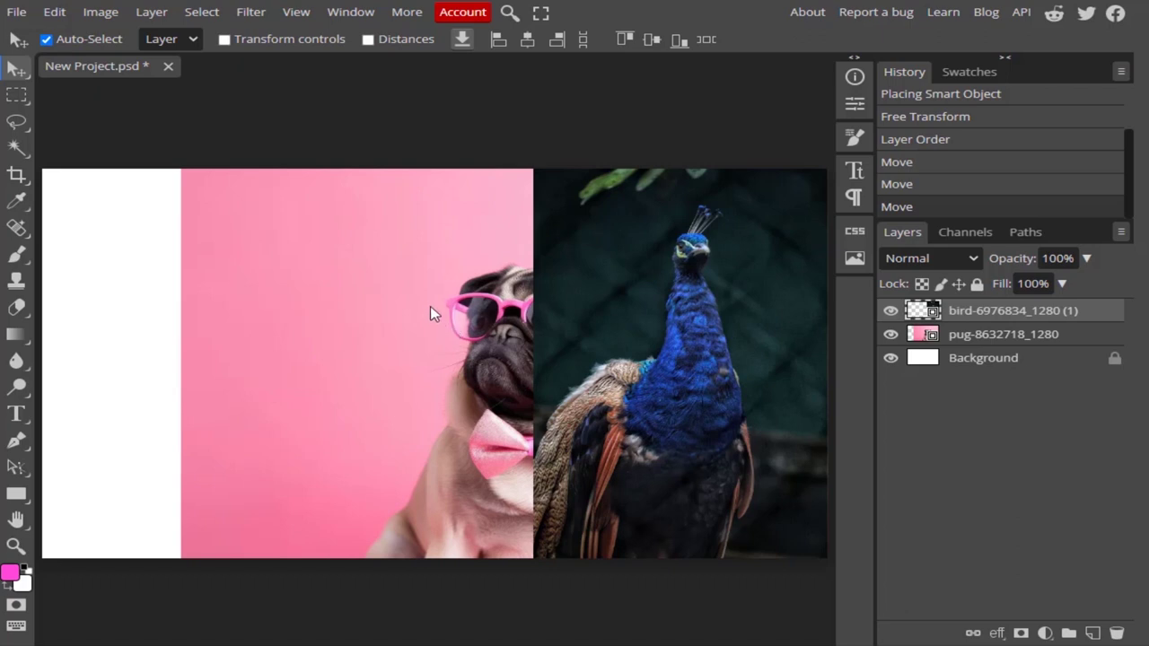
{"action": "left_click_drag", "start_coordinate": [428, 299], "coordinate": [149, 309]}
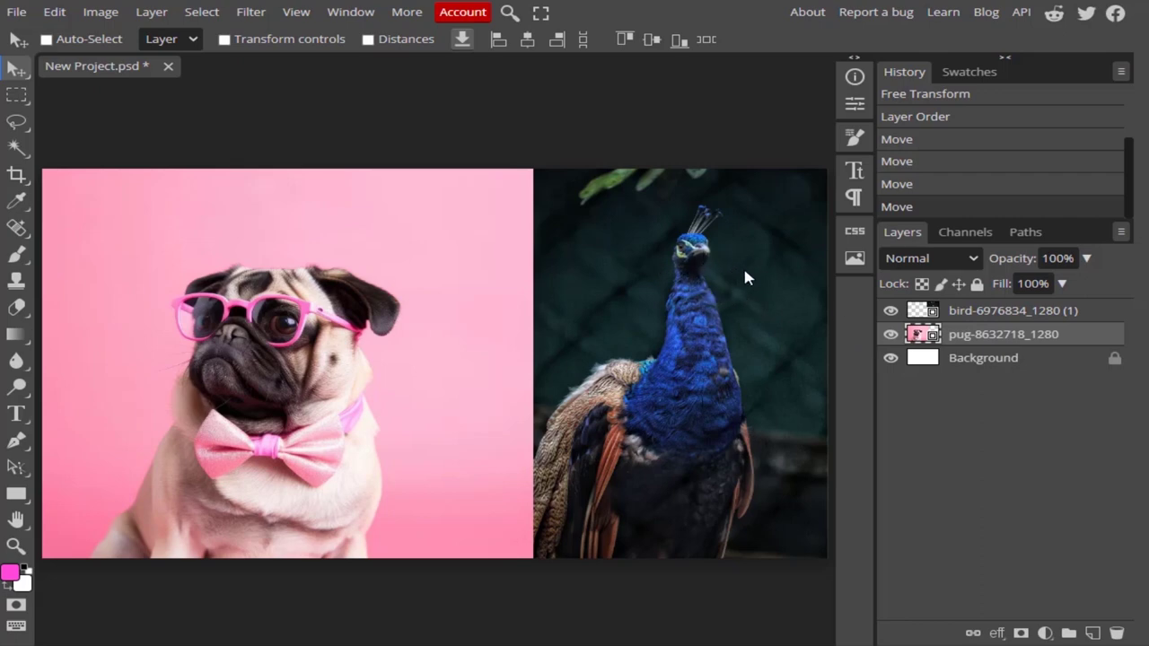
Step: Slide the pug slightly, then place the peacock left against the pug, exposing white at right
{"action": "left_click_drag", "start_coordinate": [709, 282], "coordinate": [741, 281]}
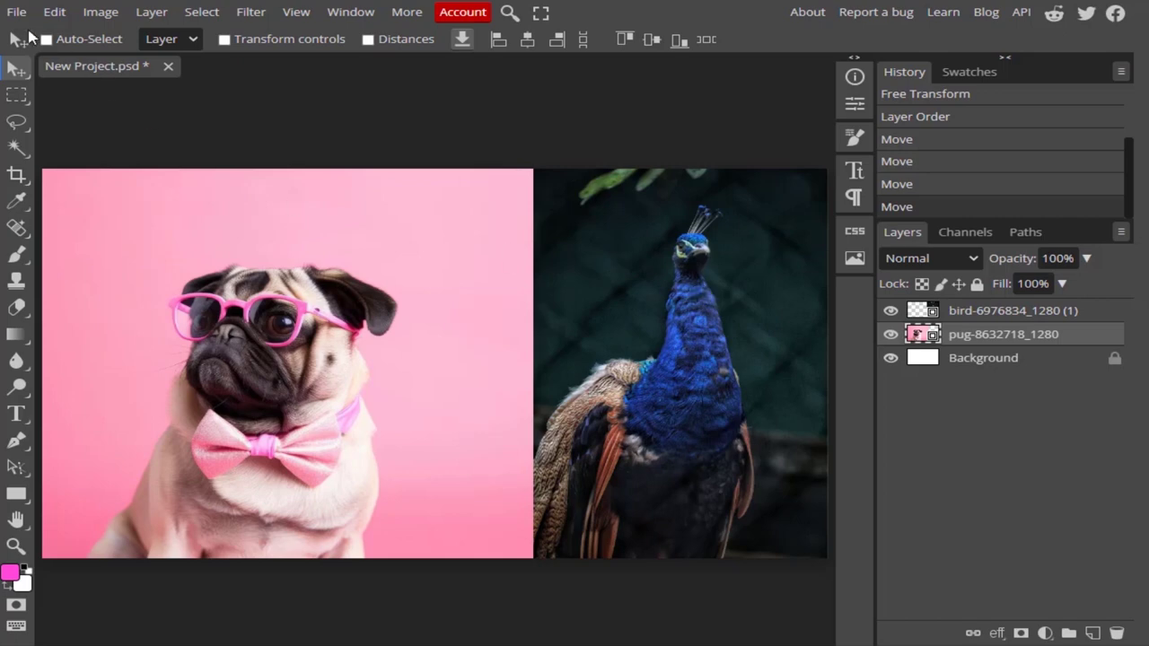
{"action": "left_click_drag", "start_coordinate": [696, 320], "coordinate": [600, 303]}
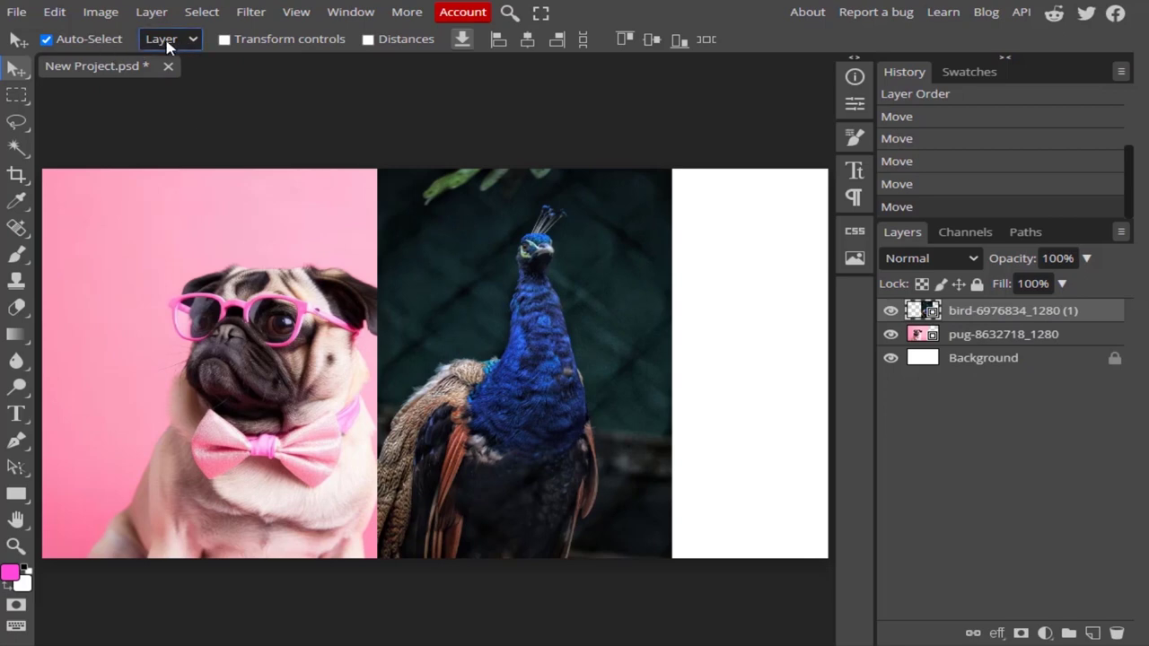
Step: Set the Move tool's Auto-Select target to Layer
{"action": "left_click", "coordinate": [189, 39]}
{"action": "left_click", "coordinate": [175, 77]}
{"action": "left_click", "coordinate": [1004, 334]}
Step: Select both the peacock and pug layers and group them into Folder 1 with Ctrl+G
{"action": "left_click", "coordinate": [1022, 318]}
{"action": "left_click", "coordinate": [1034, 338]}
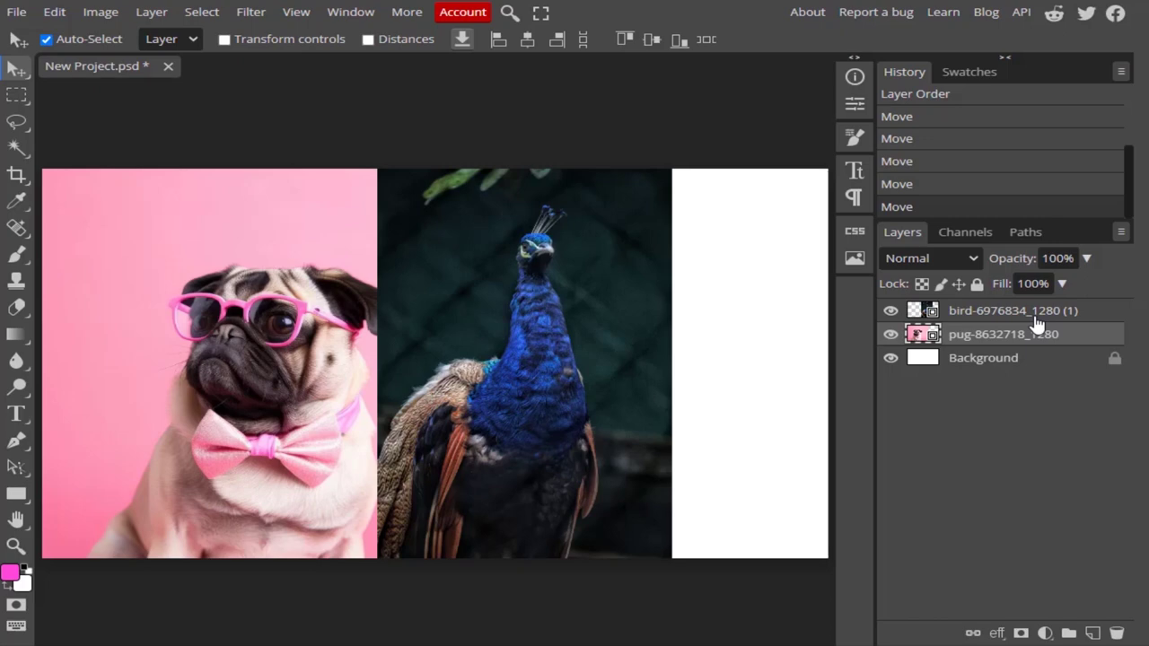
{"action": "left_click", "coordinate": [1035, 316]}
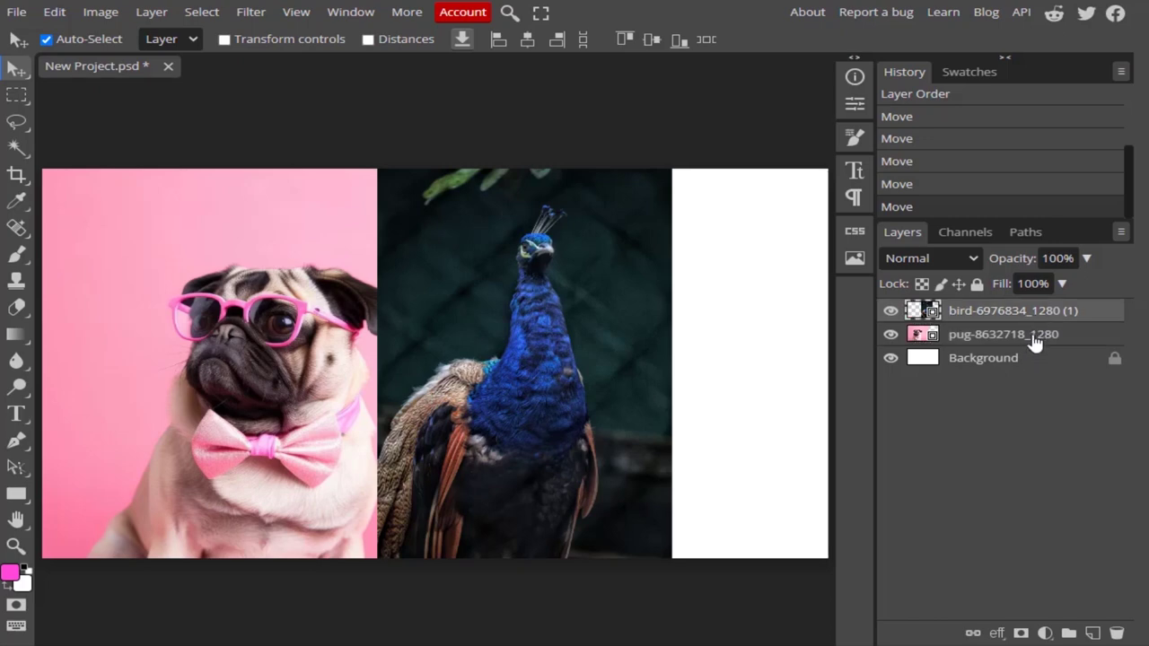
{"action": "left_click", "coordinate": [1035, 334], "text": "shift"}
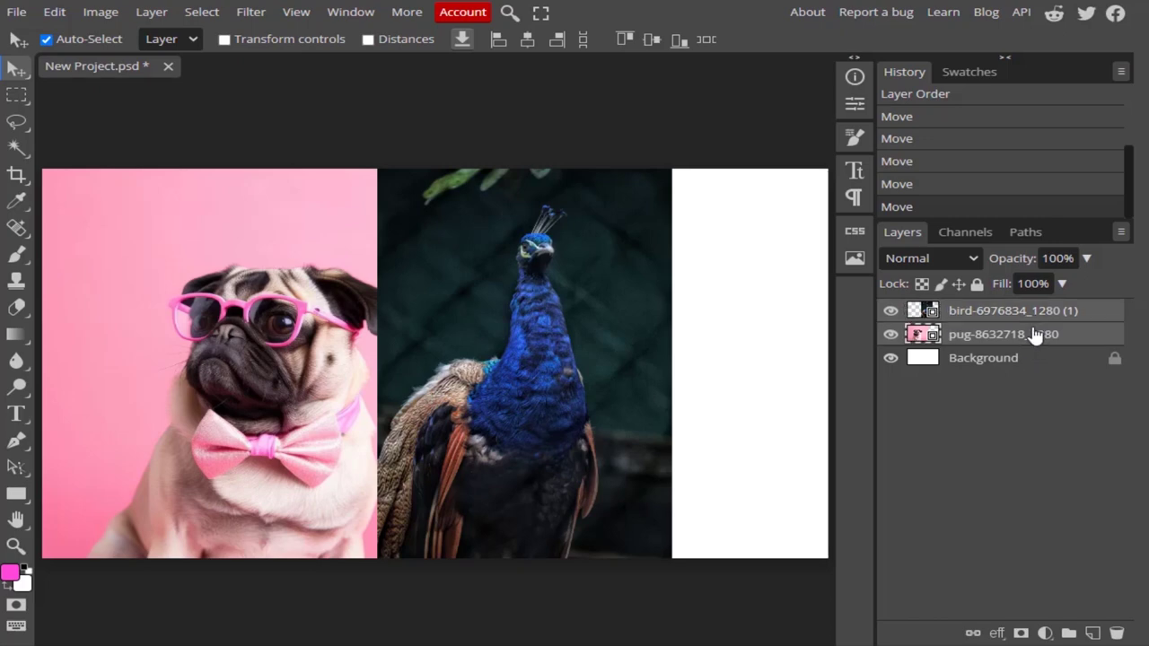
{"action": "key", "text": "ctrl+g"}
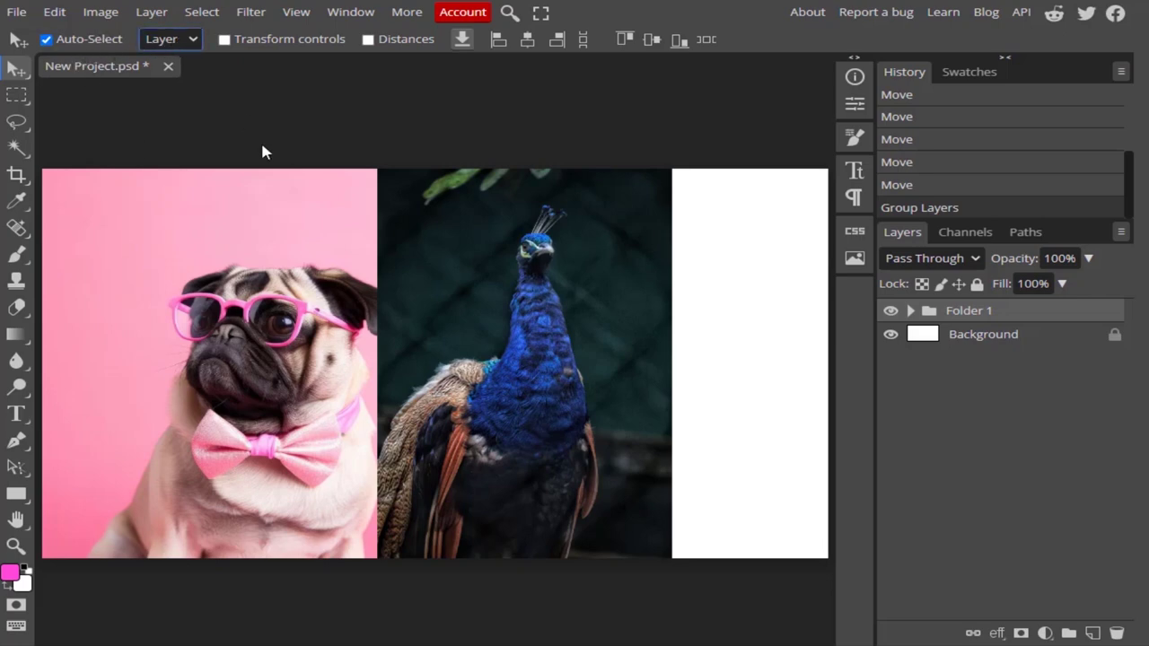
Step: Pick the peacock and pug layers on canvas, then switch Auto-Select to Folder and pick the folder
{"action": "left_click", "coordinate": [769, 424]}
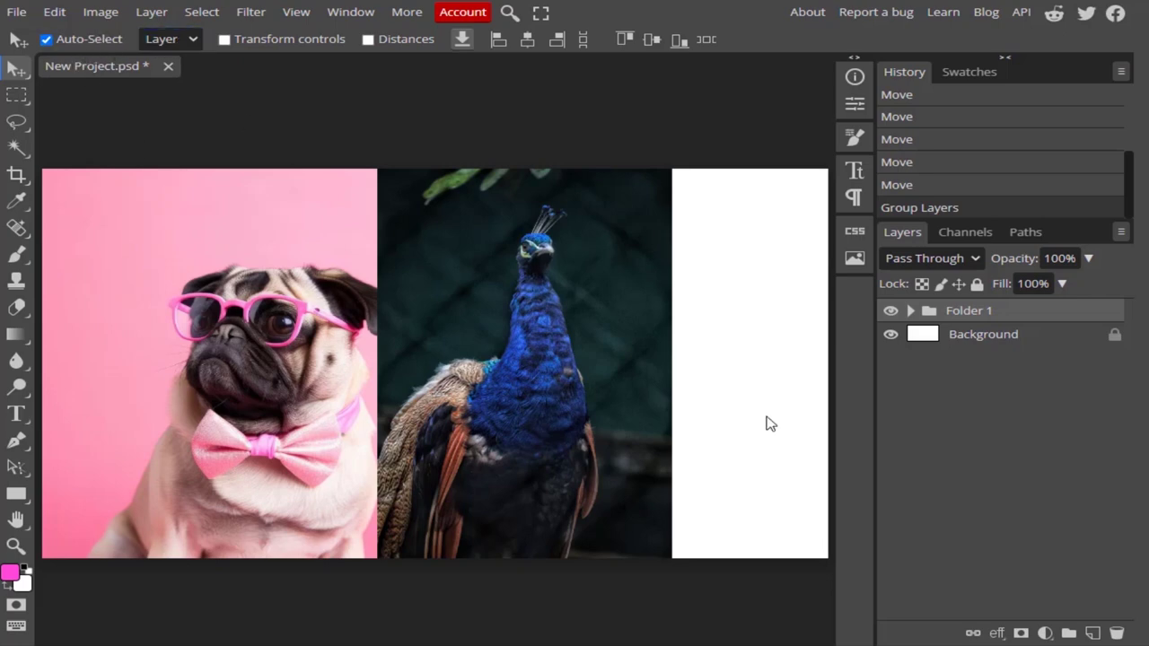
{"action": "left_click", "coordinate": [529, 289]}
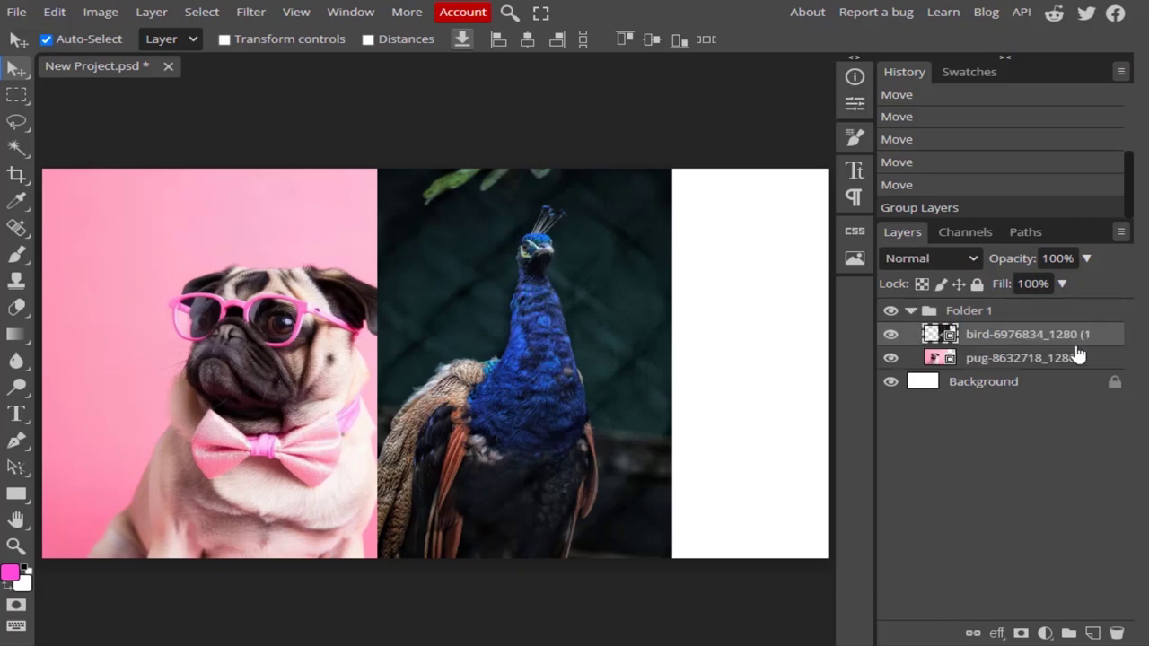
{"action": "left_click", "coordinate": [221, 298]}
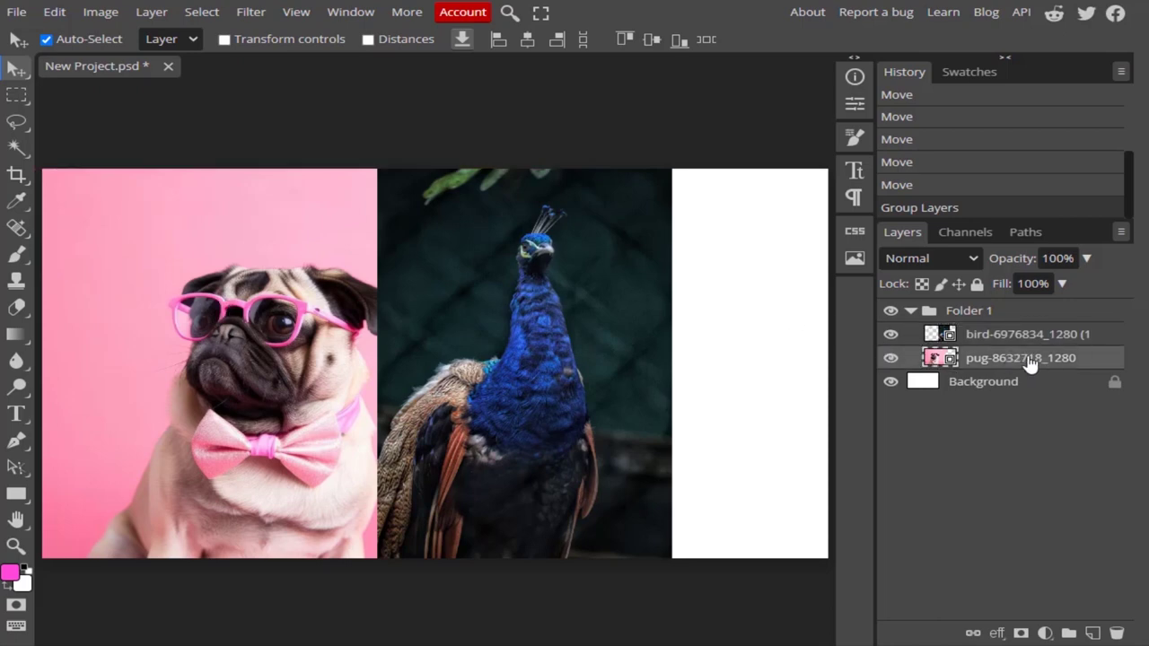
{"action": "left_click", "coordinate": [166, 39]}
{"action": "left_click", "coordinate": [175, 56]}
{"action": "left_click", "coordinate": [310, 262]}
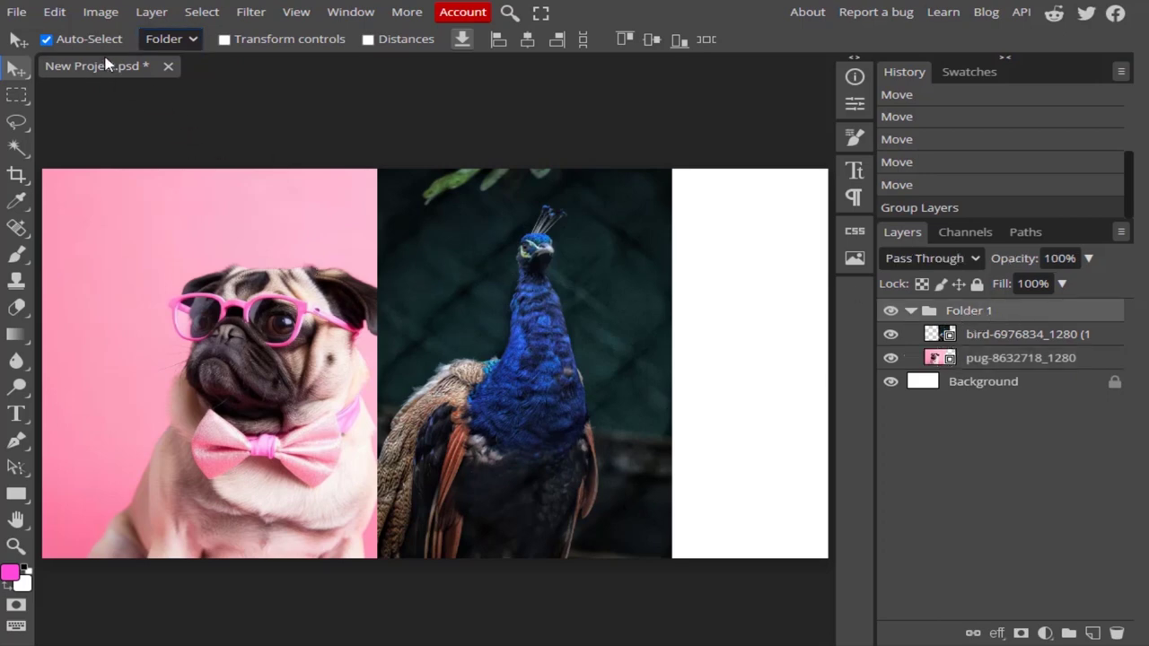
Step: Toggle Auto-Select to Layer and back to Folder, then undo the grouping and last move
{"action": "left_click", "coordinate": [171, 38]}
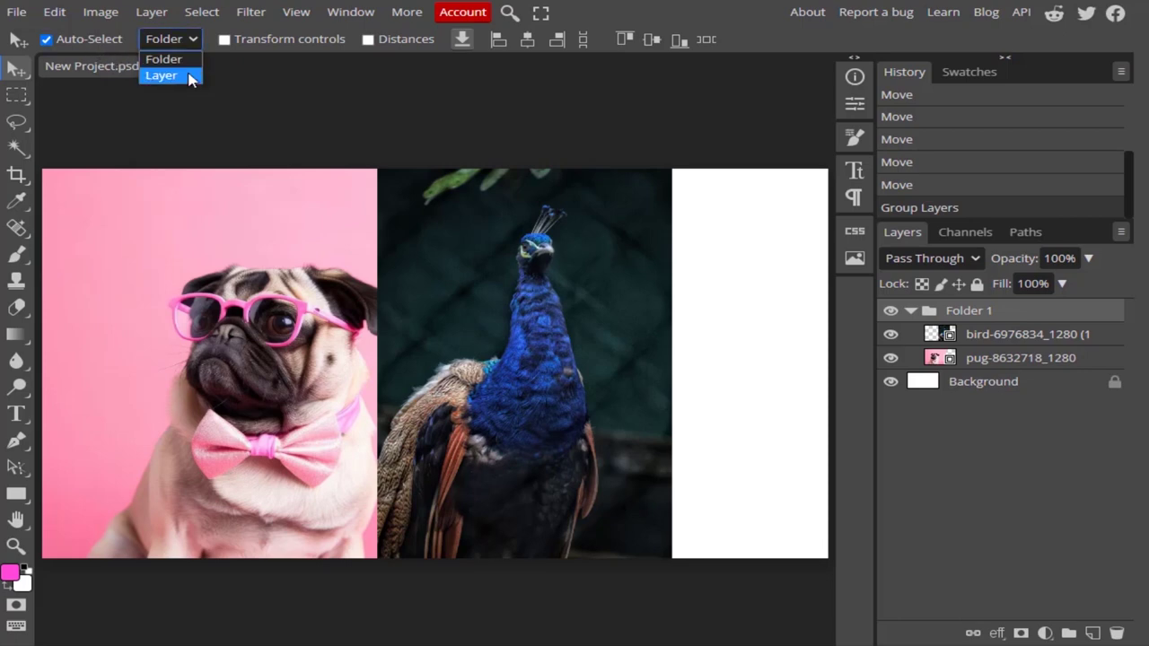
{"action": "left_click", "coordinate": [184, 76]}
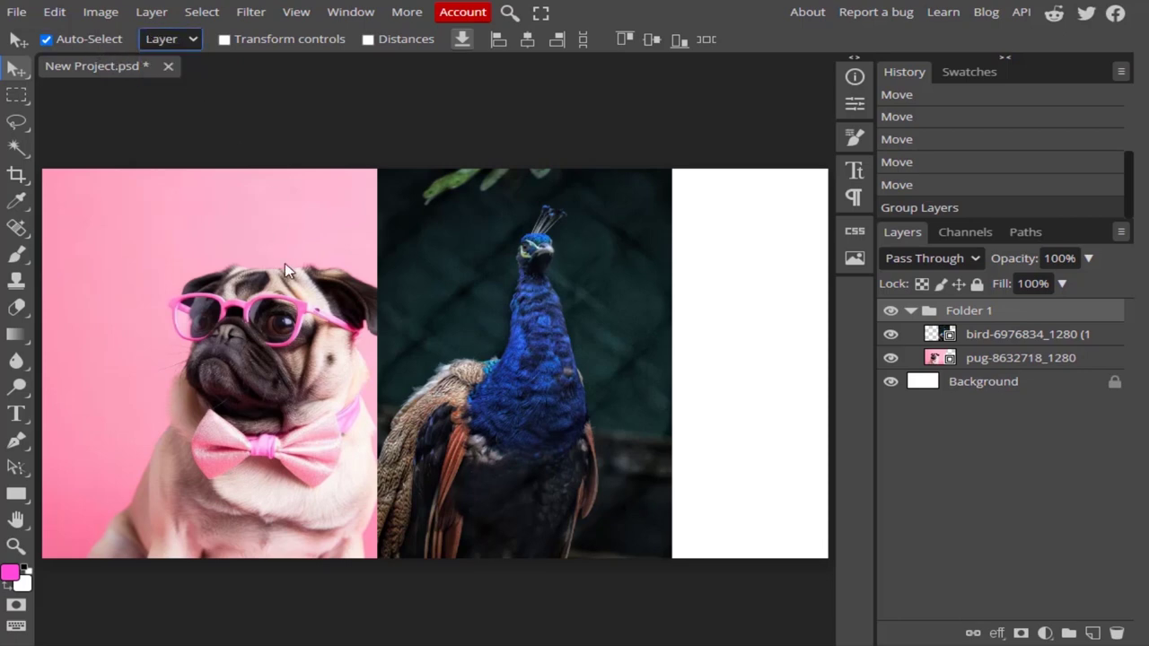
{"action": "left_click", "coordinate": [284, 263]}
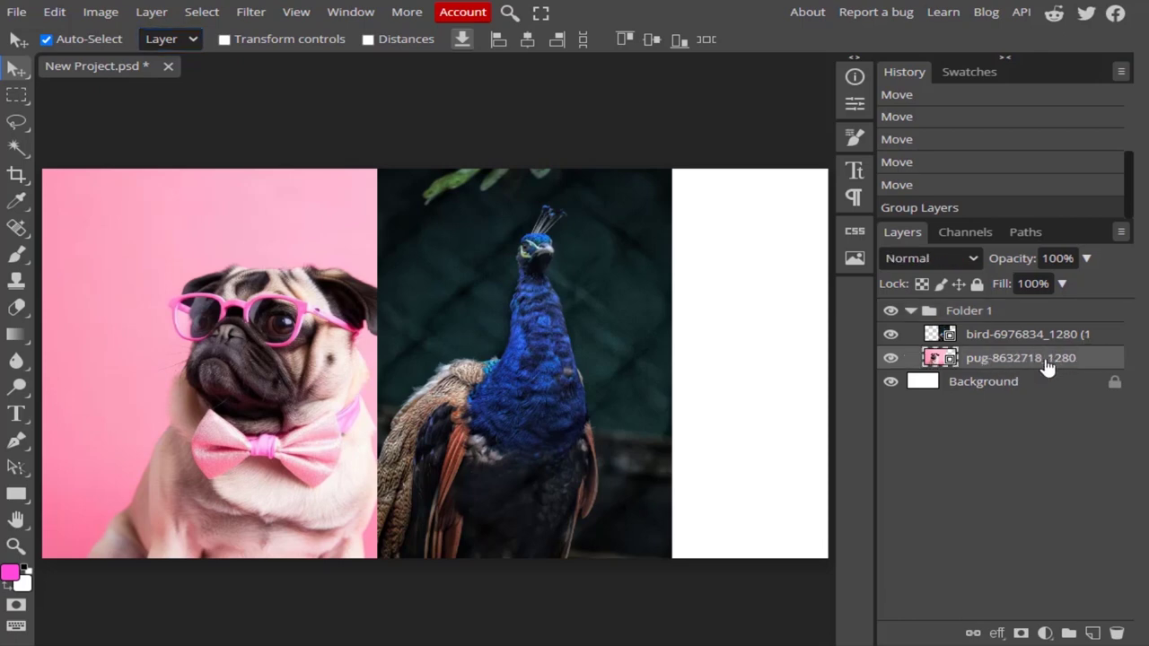
{"action": "left_click", "coordinate": [170, 38]}
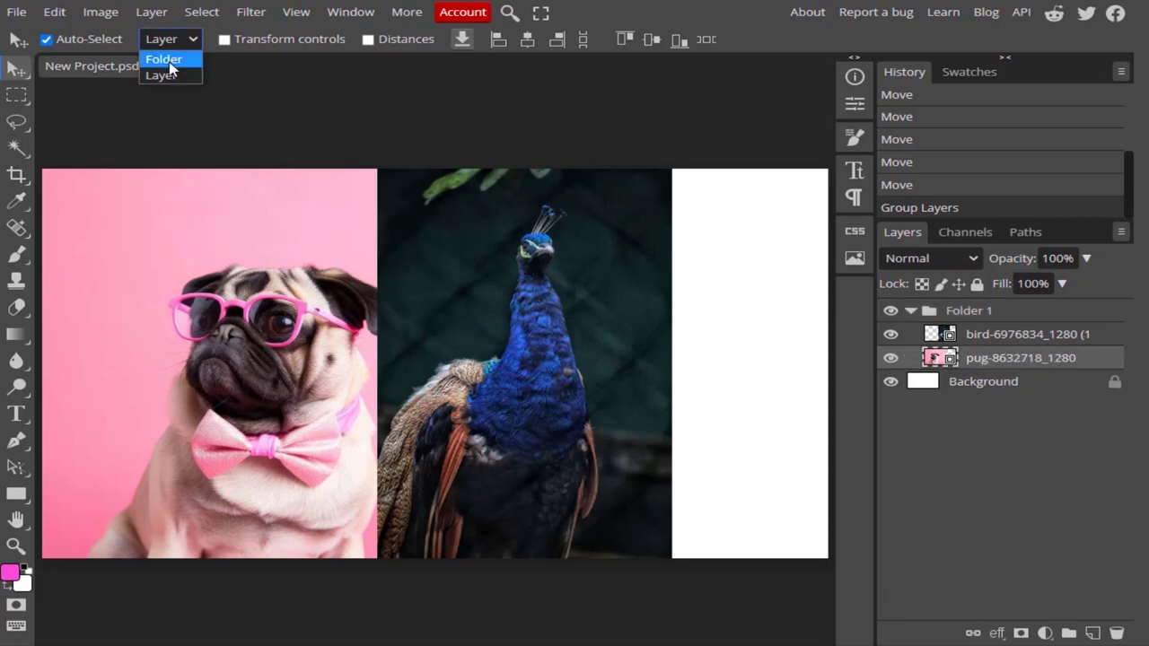
{"action": "left_click", "coordinate": [170, 61]}
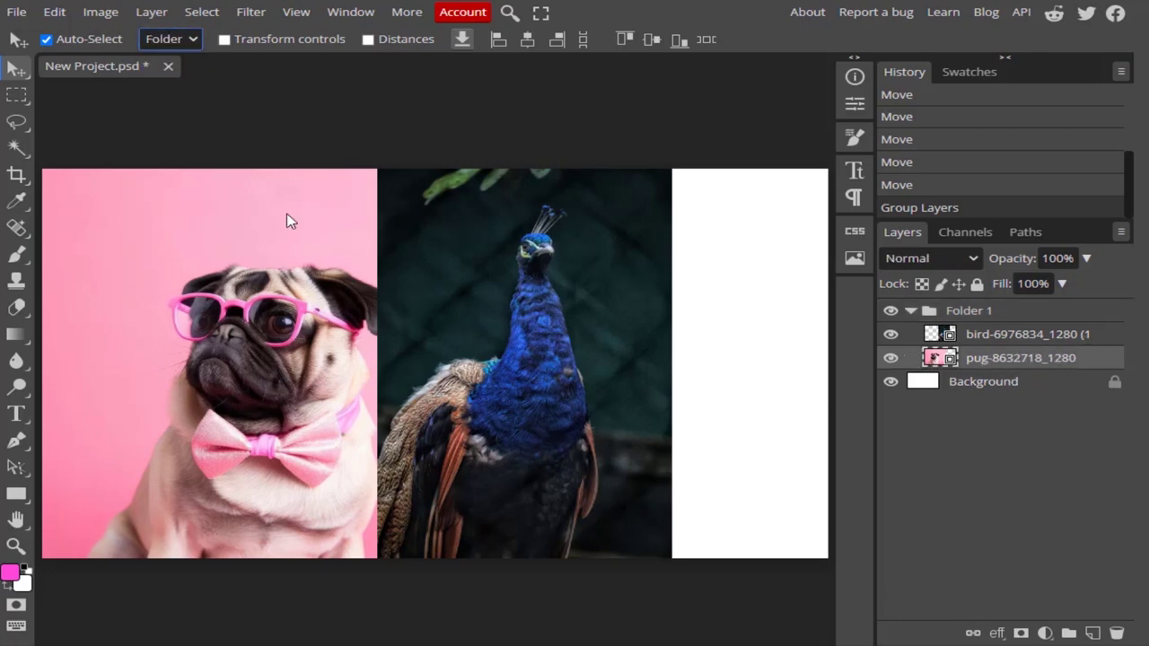
{"action": "left_click", "coordinate": [289, 293]}
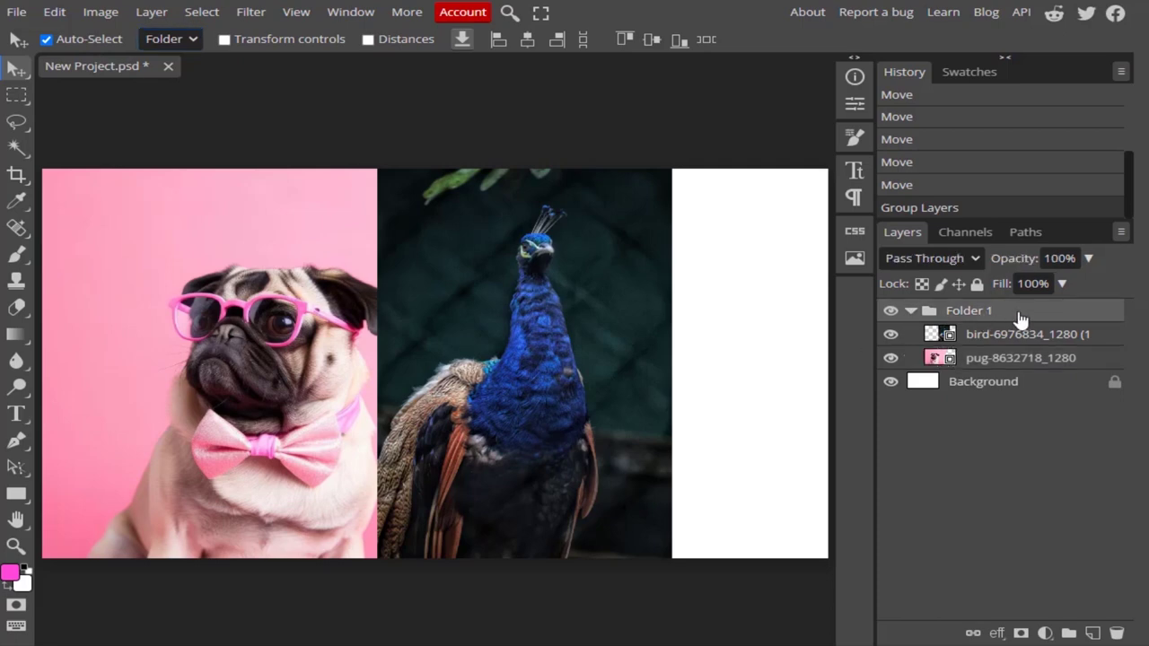
{"action": "key", "text": "ctrl+z"}
{"action": "key", "text": "ctrl+z"}
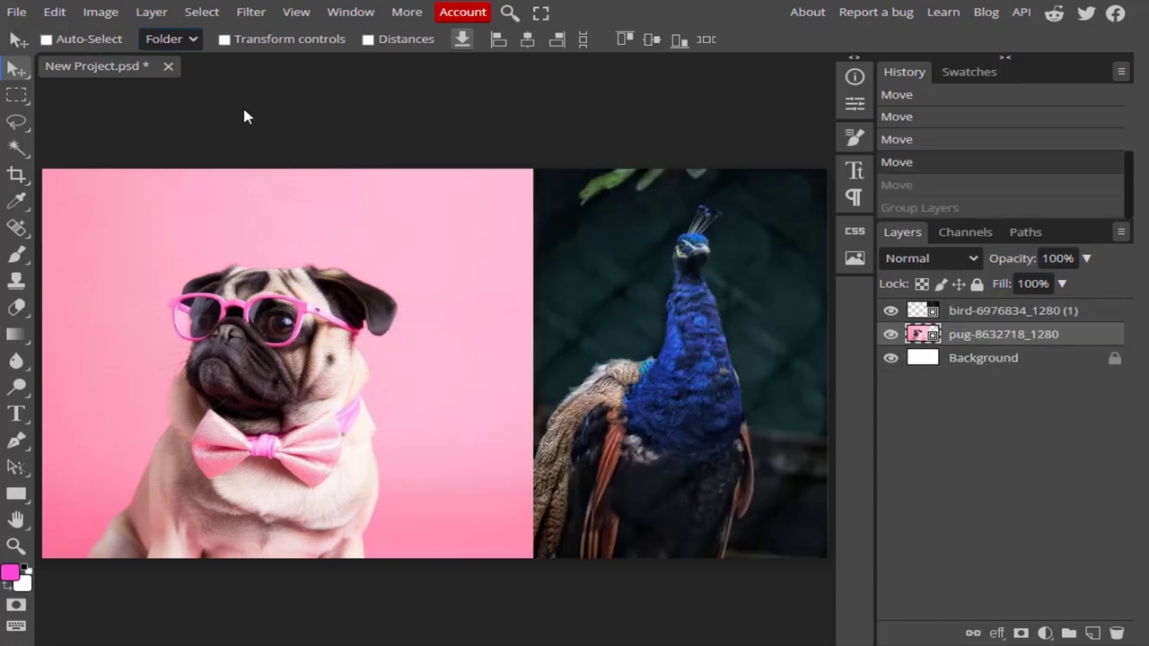
Step: Turn on Transform controls and realign the pug photo to the canvas's left edge
{"action": "left_click", "coordinate": [225, 39]}
{"action": "left_click_drag", "start_coordinate": [328, 260], "coordinate": [549, 261]}
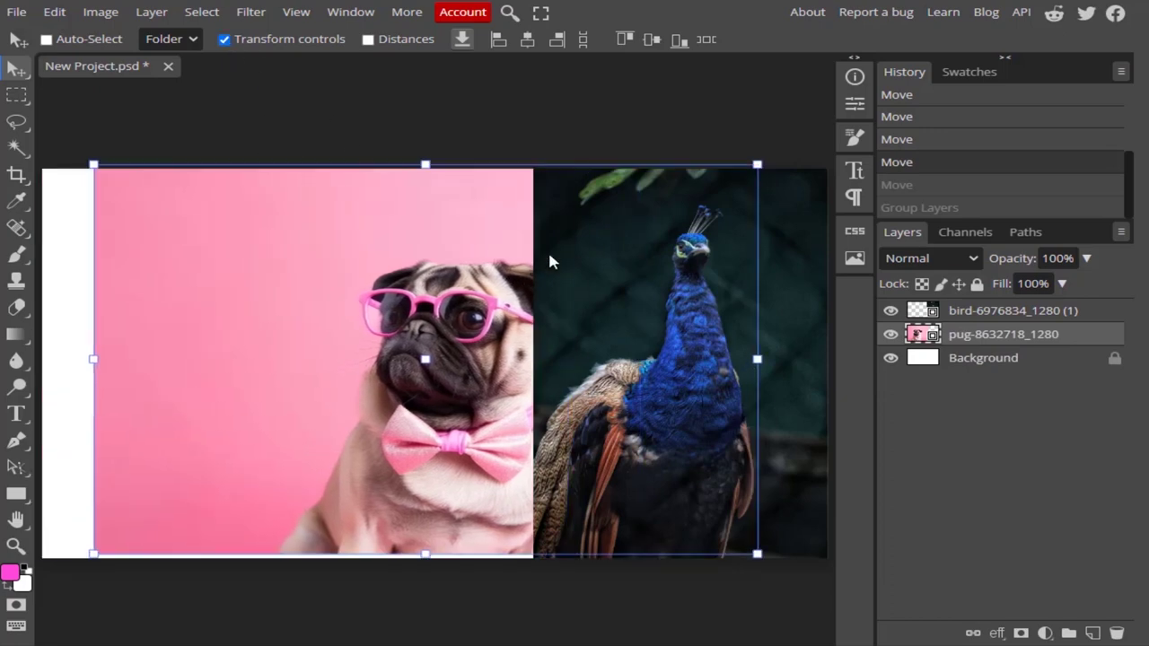
{"action": "mouse_move", "coordinate": [449, 238]}
{"action": "left_mouse_down"}
{"action": "mouse_move", "coordinate": [415, 138]}
{"action": "mouse_move", "coordinate": [420, 214]}
{"action": "mouse_move", "coordinate": [398, 233]}
{"action": "mouse_move", "coordinate": [418, 240]}
{"action": "mouse_move", "coordinate": [440, 225]}
{"action": "mouse_move", "coordinate": [429, 236]}
{"action": "left_mouse_up"}
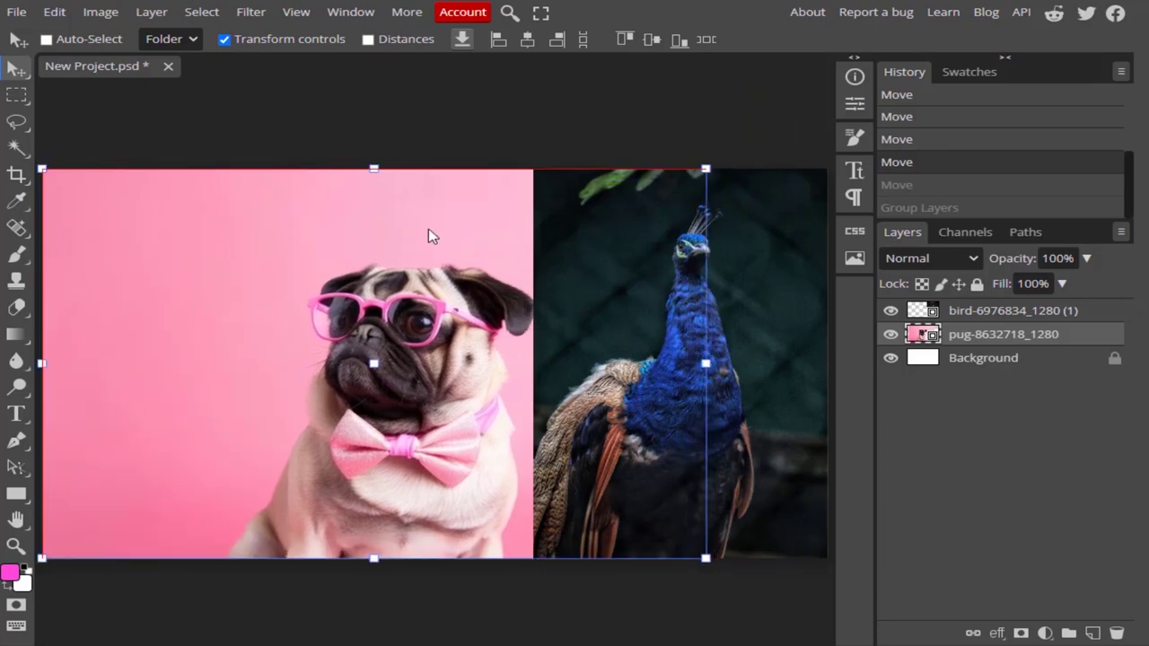
Step: Move the peacock over the pug's centre and enlarge it to about 61%, committing the transform
{"action": "left_click", "coordinate": [1024, 312]}
{"action": "left_click_drag", "start_coordinate": [693, 376], "coordinate": [354, 411]}
{"action": "left_click_drag", "start_coordinate": [488, 206], "coordinate": [461, 287]}
{"action": "left_click_drag", "start_coordinate": [488, 225], "coordinate": [558, 146]}
{"action": "left_click_drag", "start_coordinate": [515, 455], "coordinate": [597, 572]}
{"action": "key", "text": "Return"}
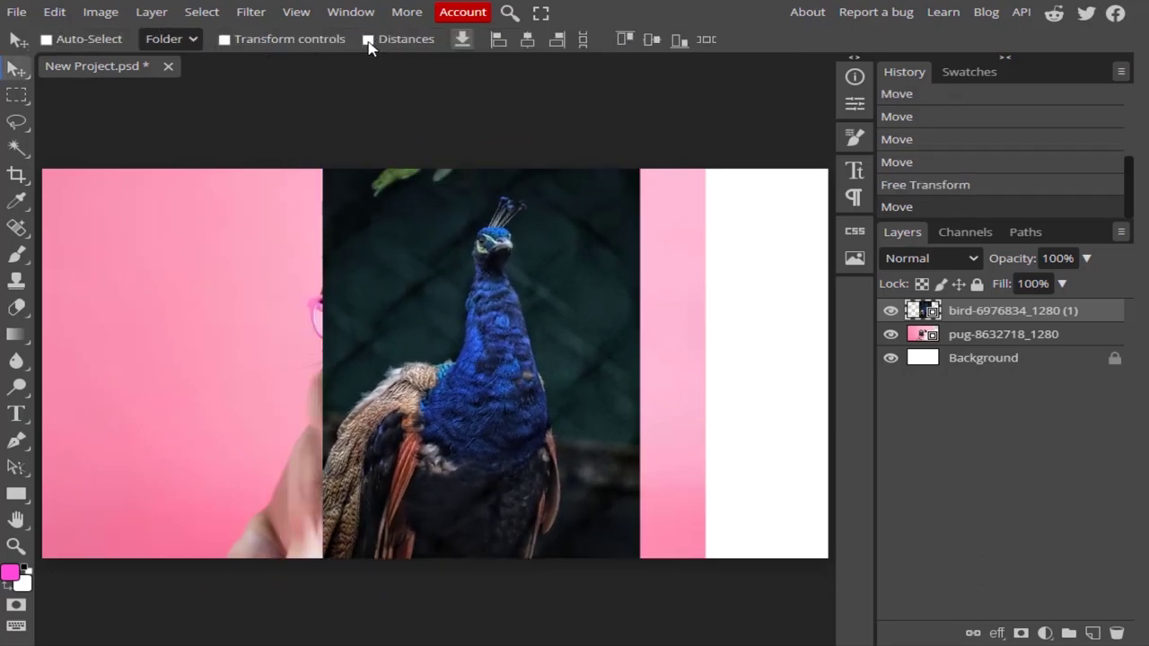
Step: With Distances shown, move the peacock about 200 px left, then turn Distances off
{"action": "left_click", "coordinate": [369, 39]}
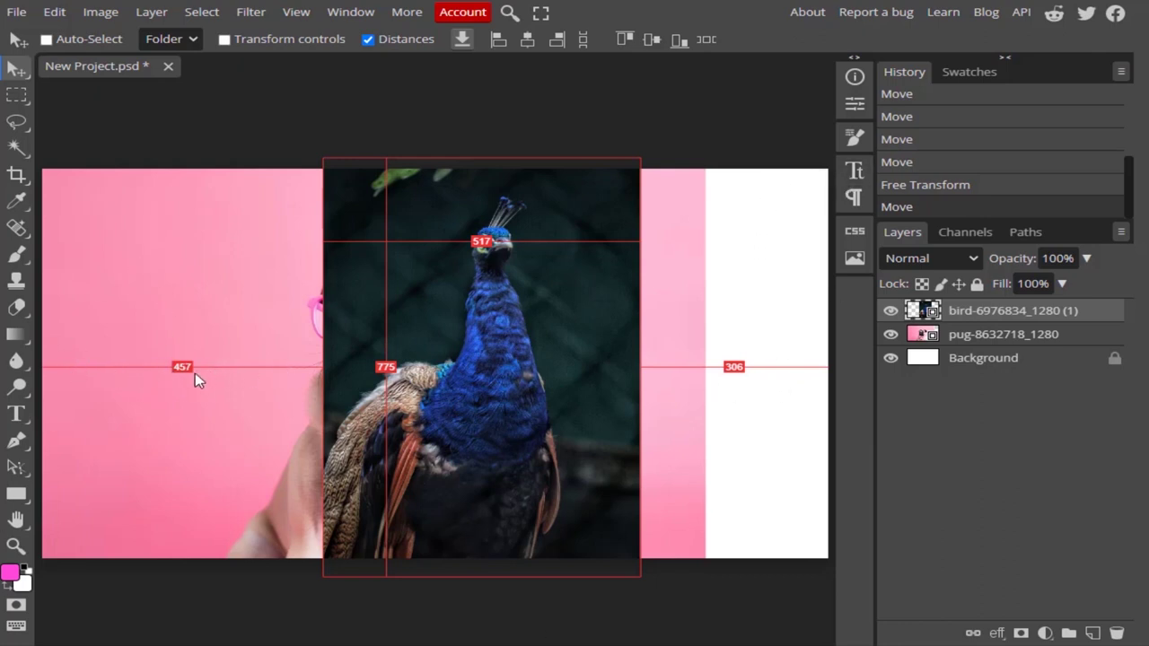
{"action": "left_click_drag", "start_coordinate": [416, 350], "coordinate": [222, 351]}
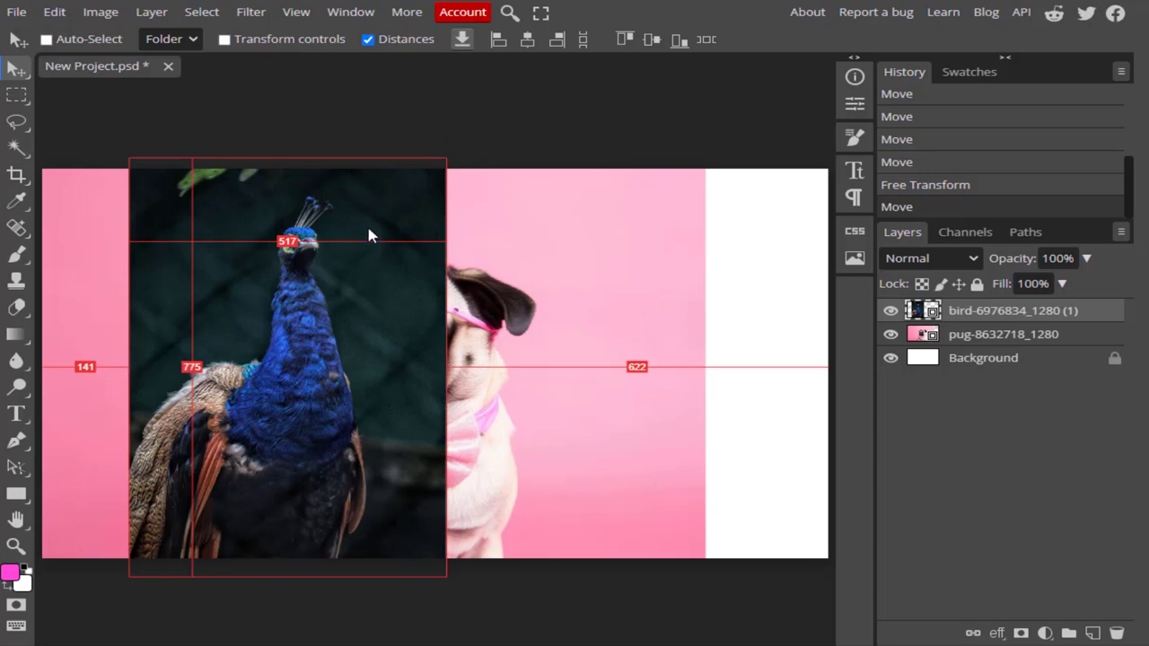
{"action": "left_click", "coordinate": [373, 42]}
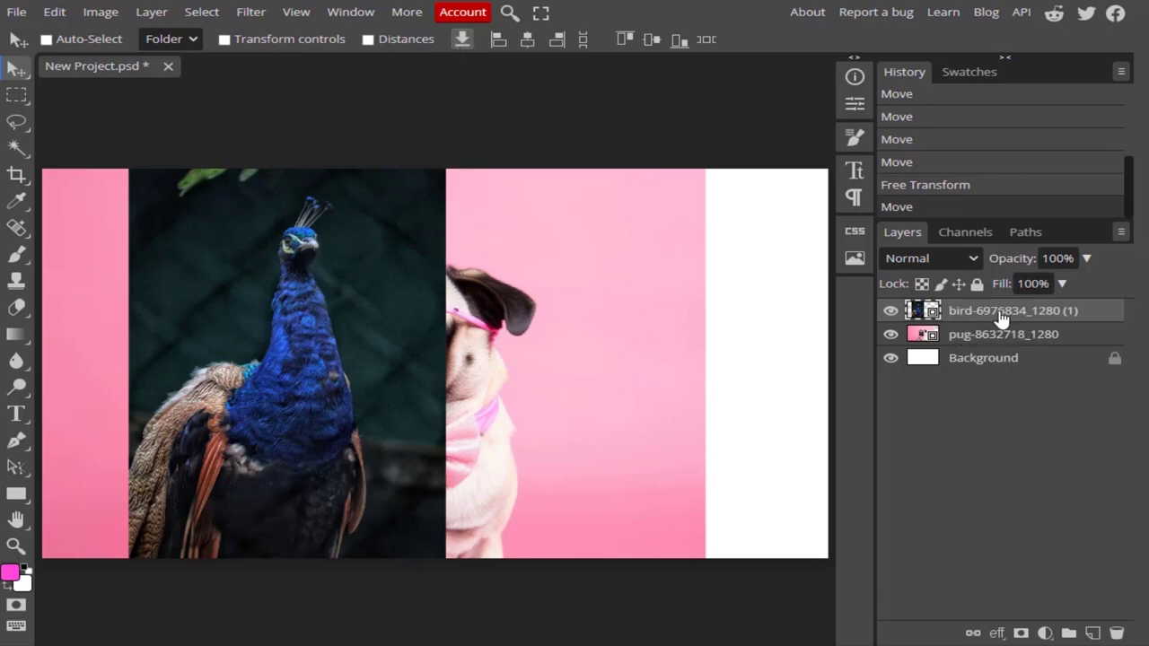
{"action": "left_click", "coordinate": [461, 41]}
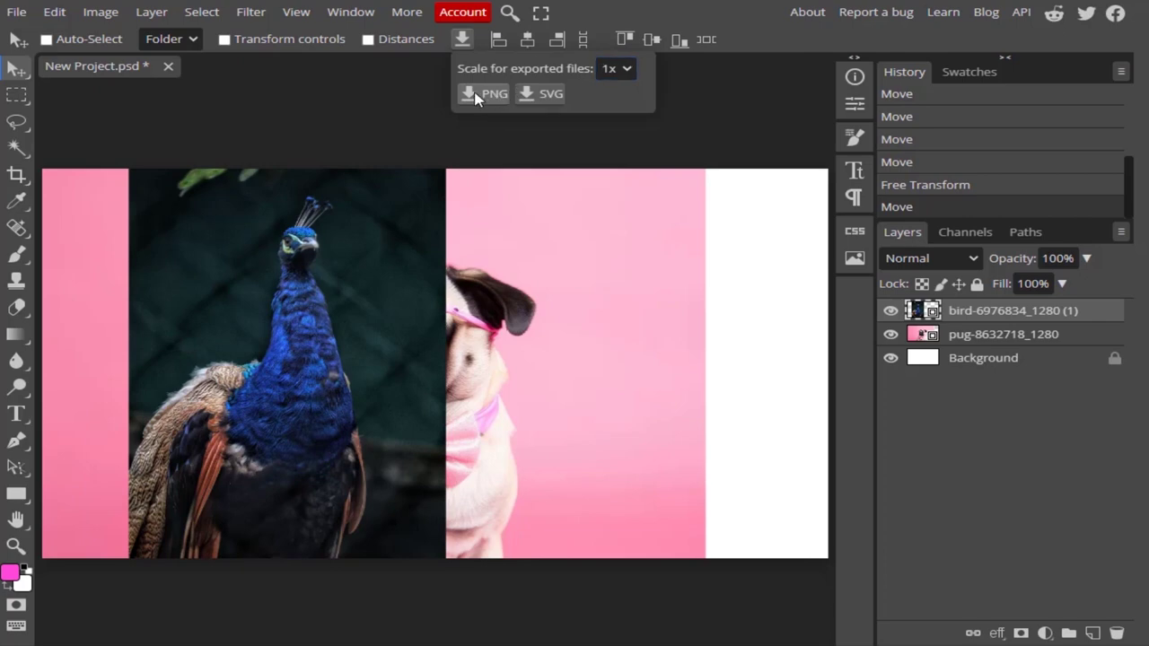
{"action": "left_click", "coordinate": [616, 69]}
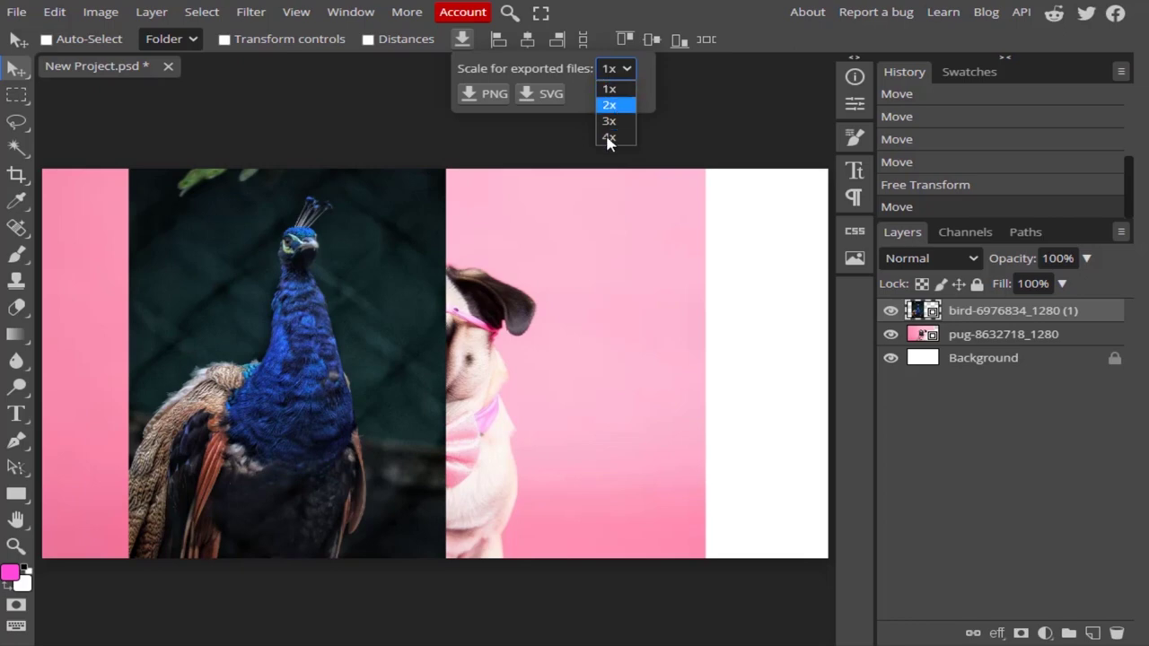
{"action": "left_click", "coordinate": [655, 92]}
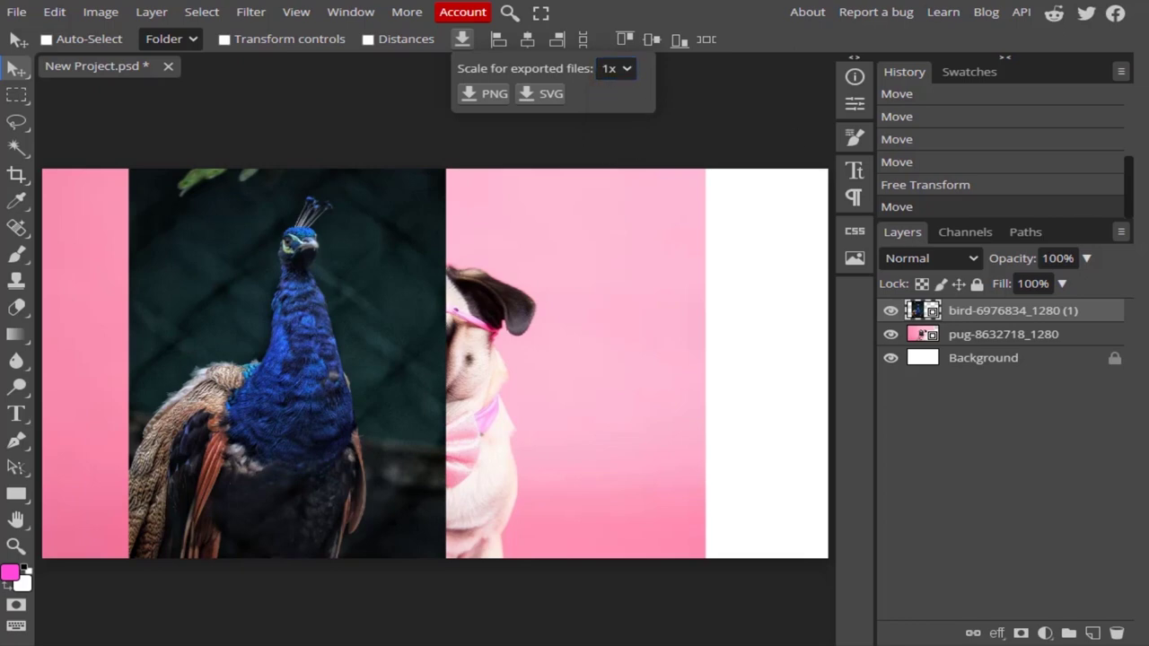